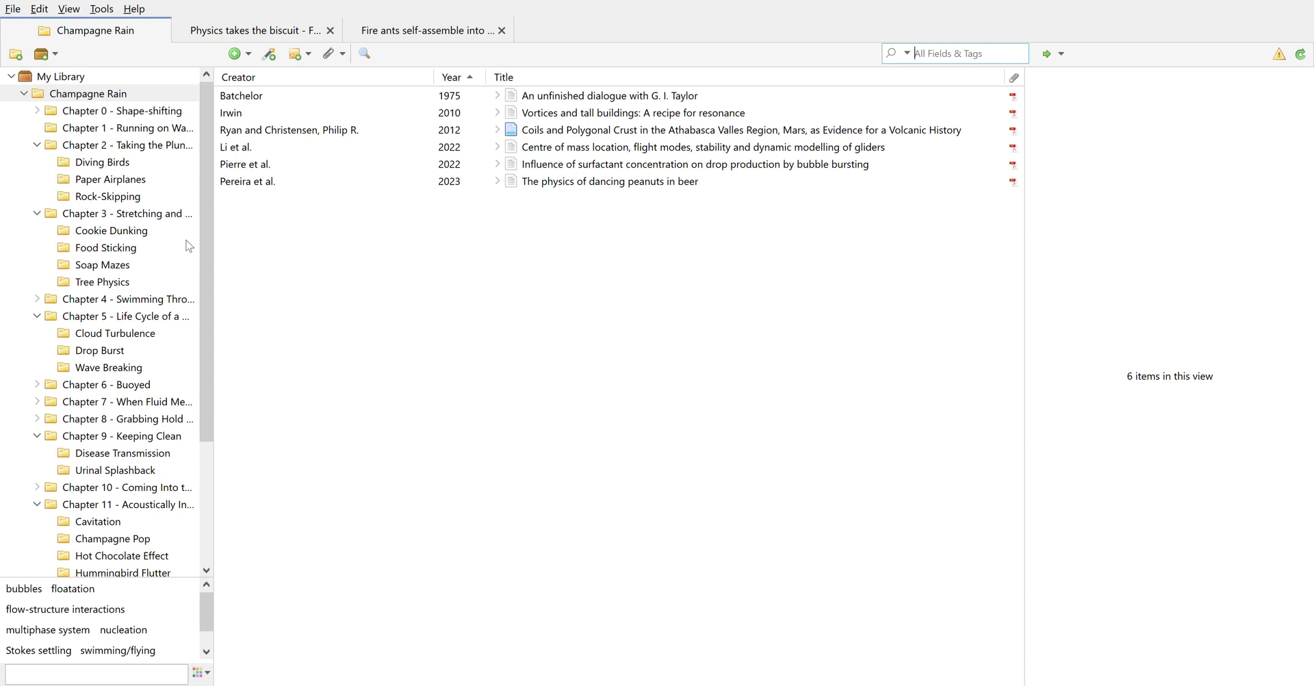
Step: Bring up the open 'Physics takes the biscuit' PDF tab with its highlights in Zotero
scroll(94, 603, down, 1)
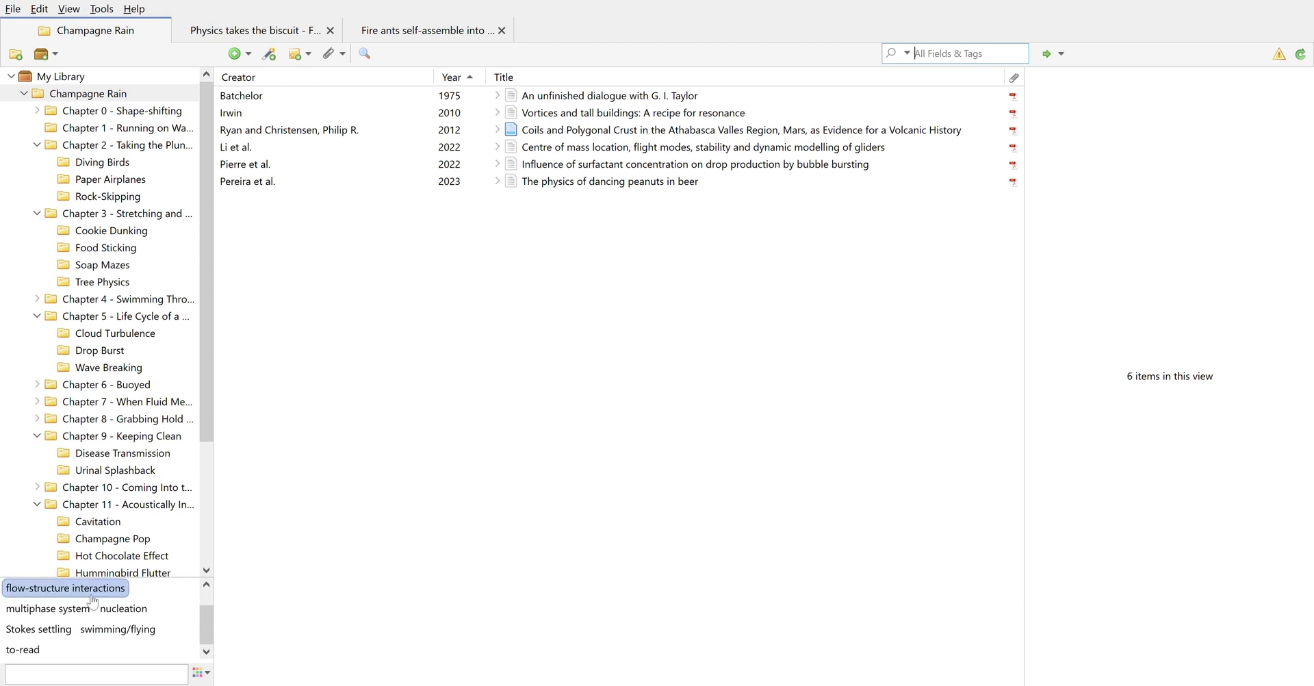
scroll(68, 628, up, 1)
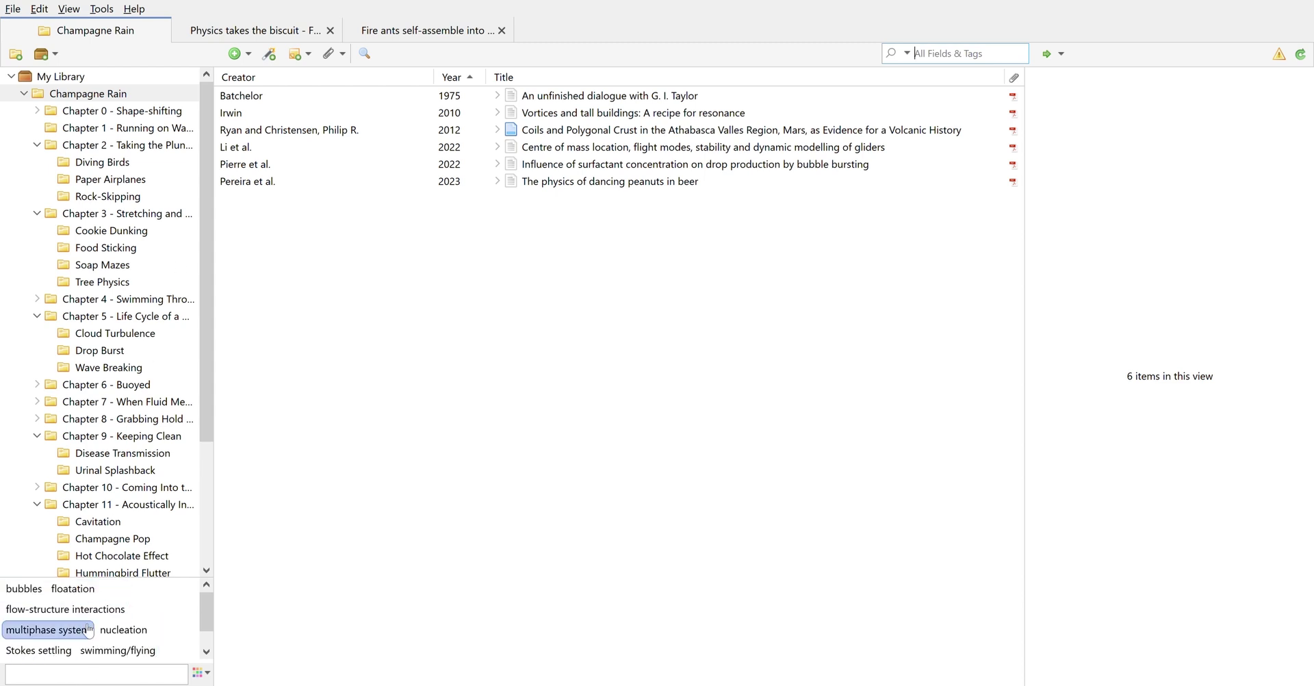
click(222, 34)
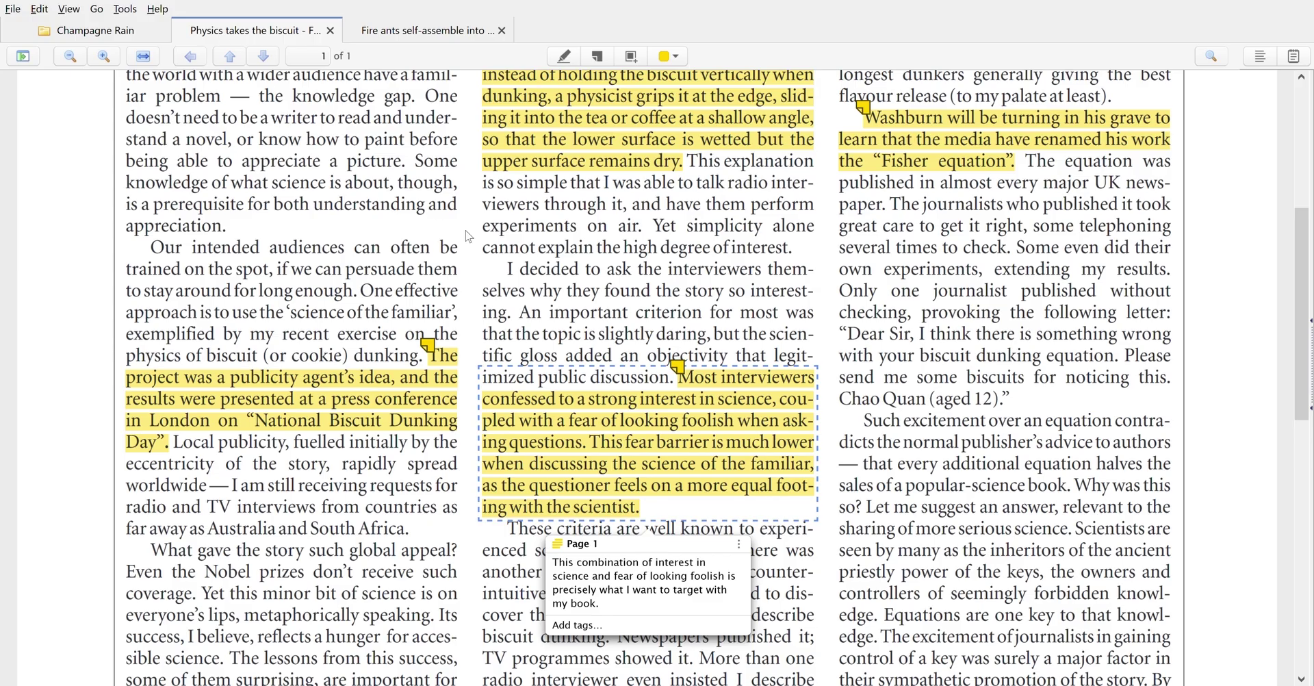
scroll(467, 236, up, 5)
scroll(467, 236, down, 5)
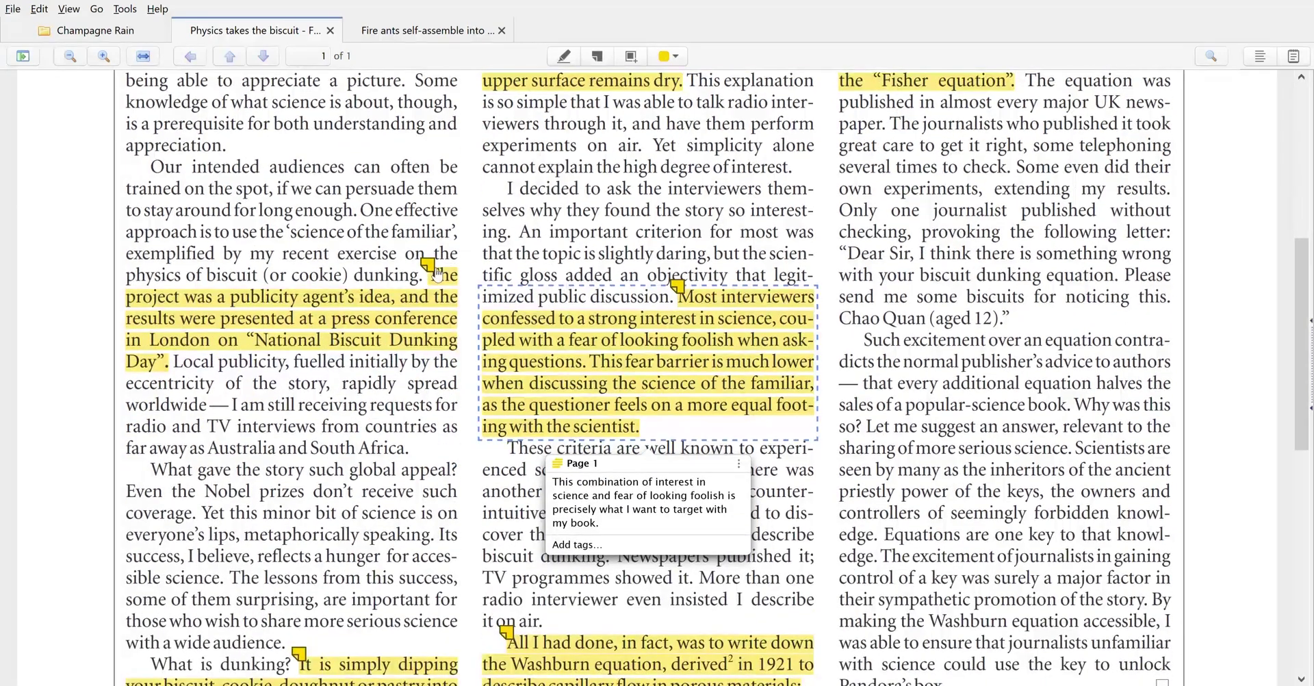
click(437, 273)
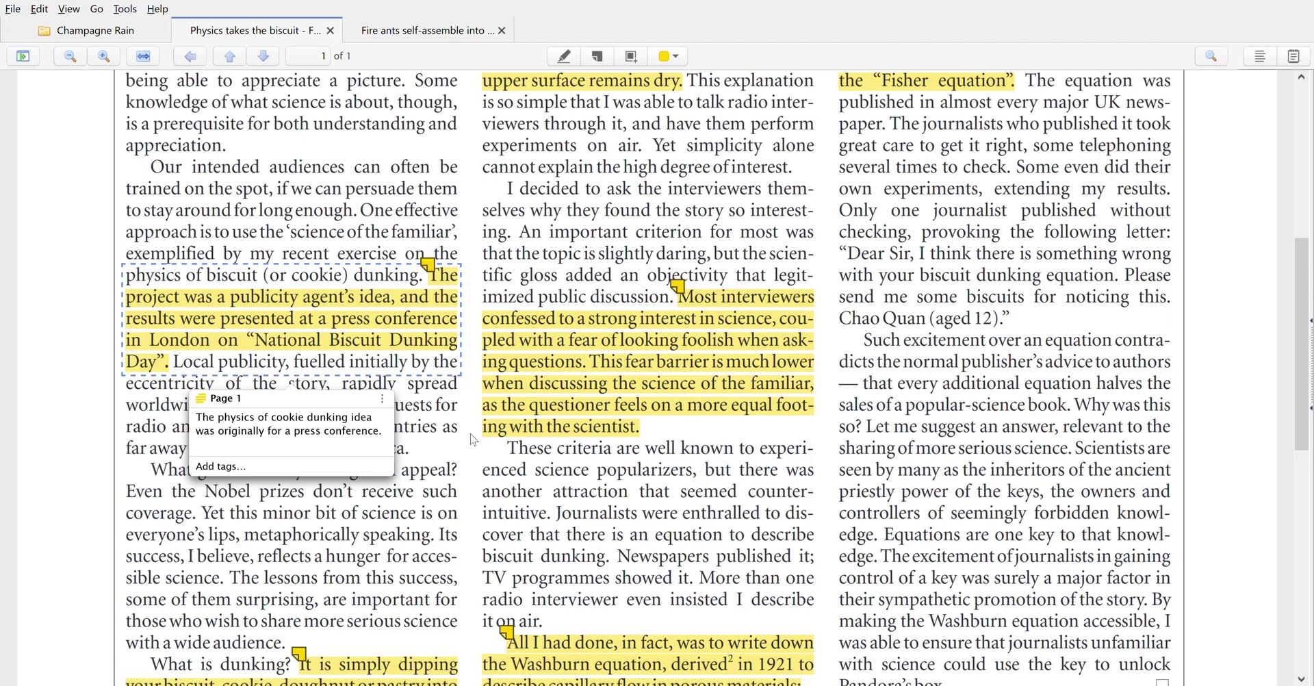
scroll(474, 439, down, 4)
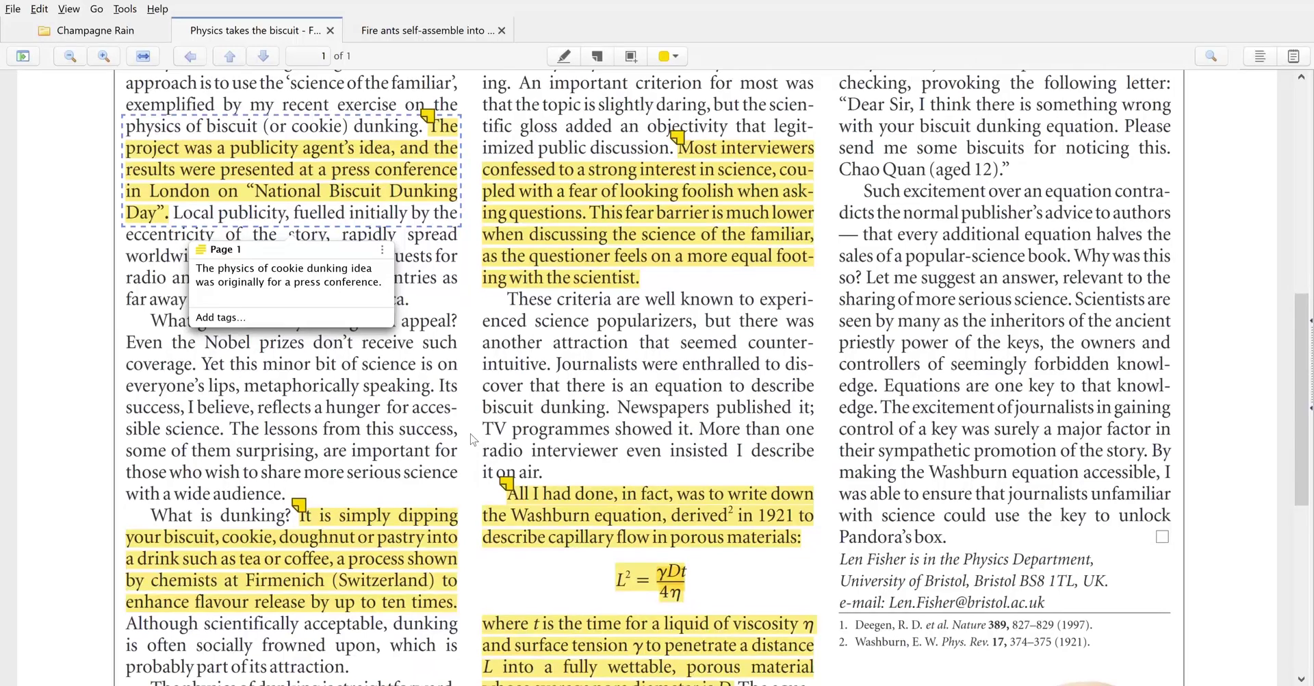
click(302, 506)
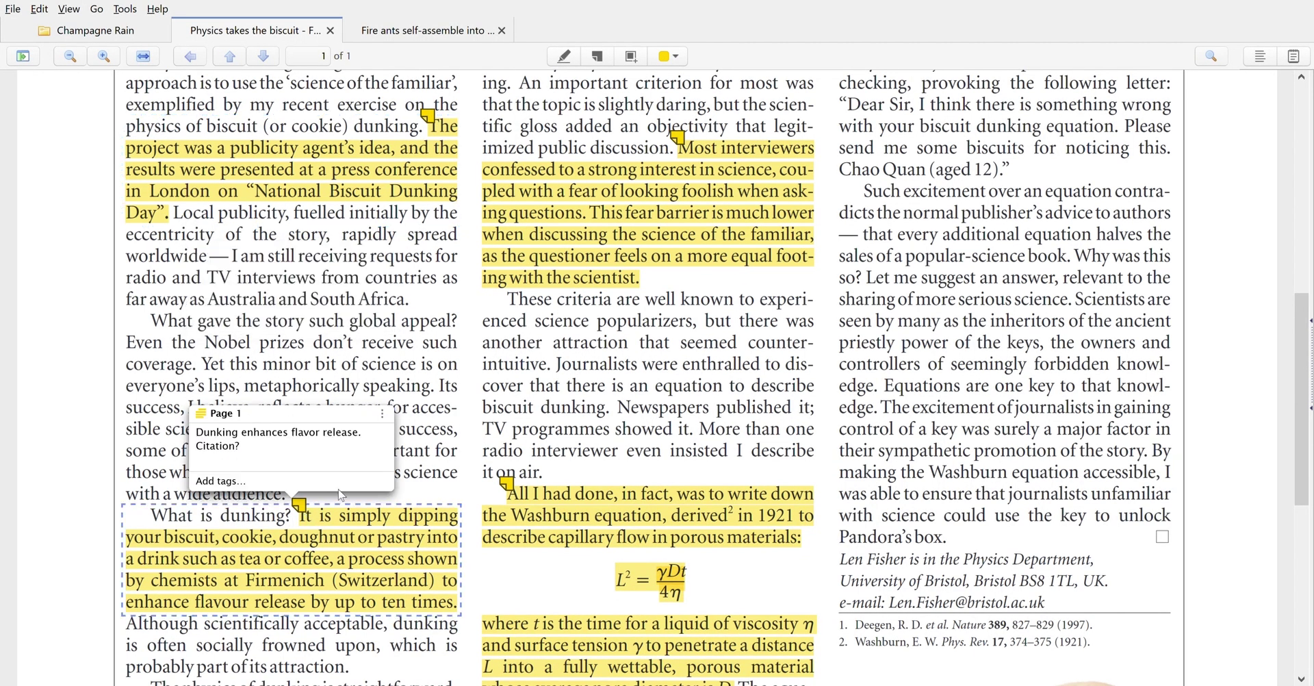
scroll(436, 429, up, 2)
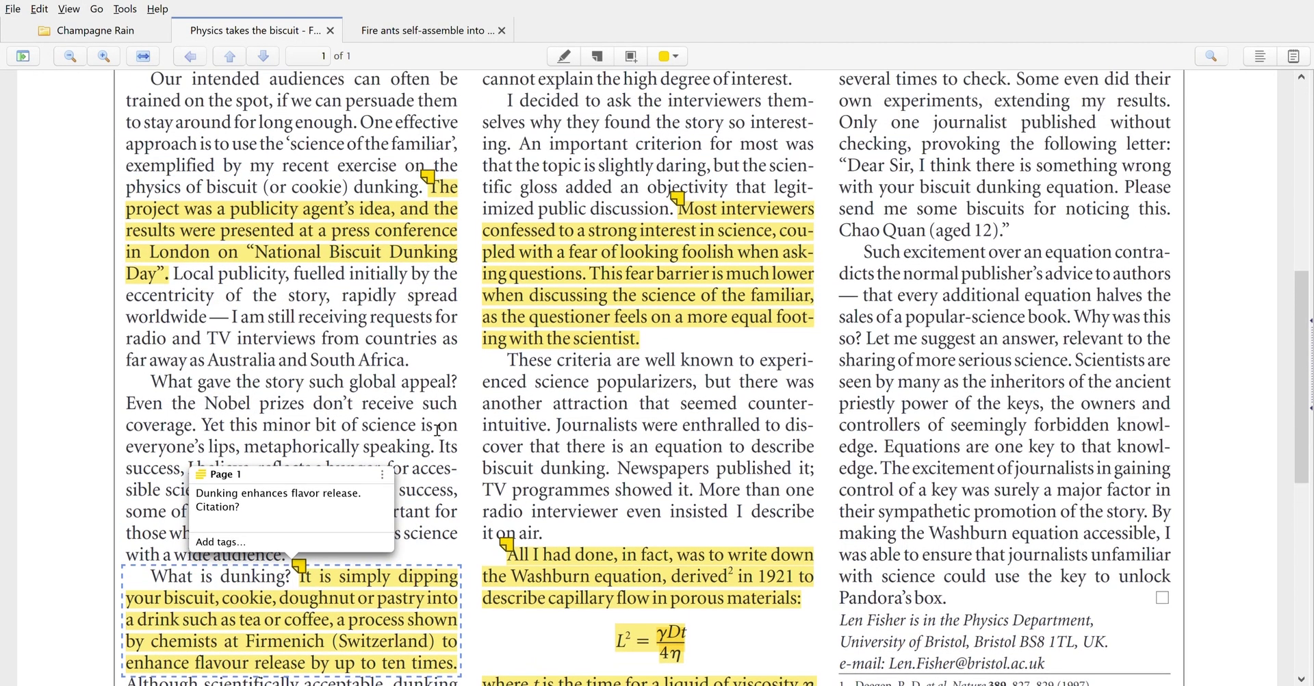
click(683, 212)
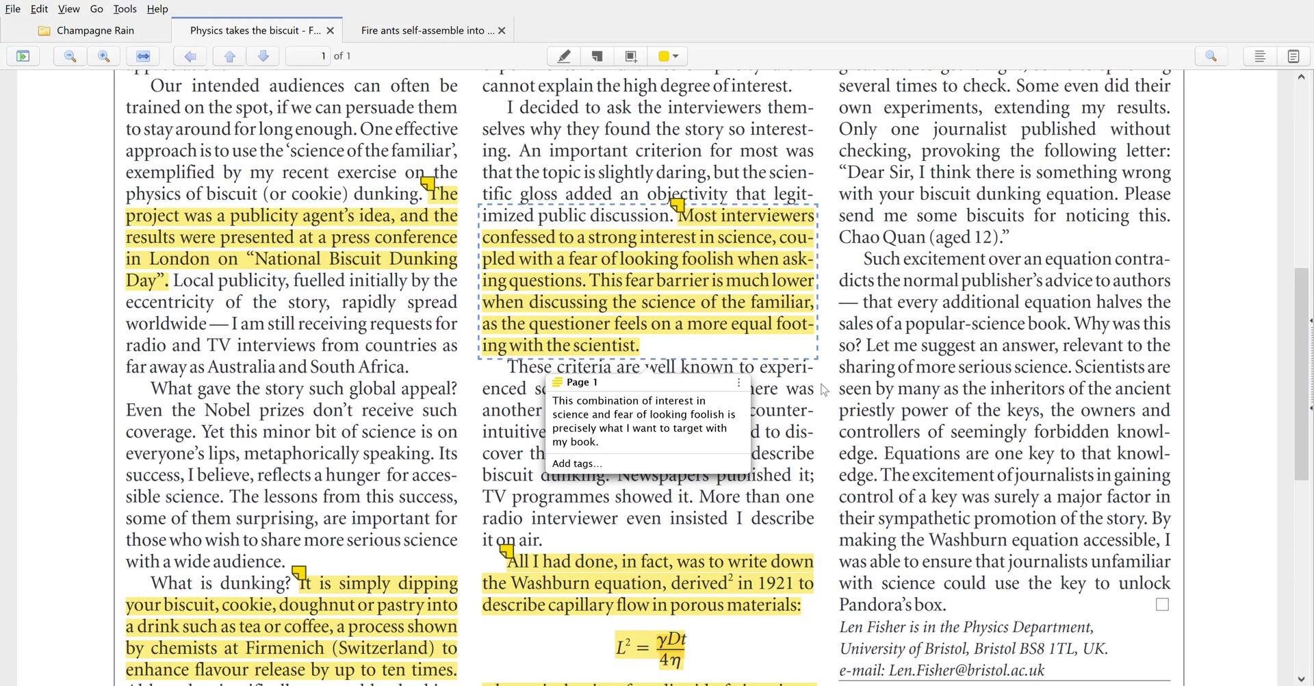
scroll(824, 389, down, 2)
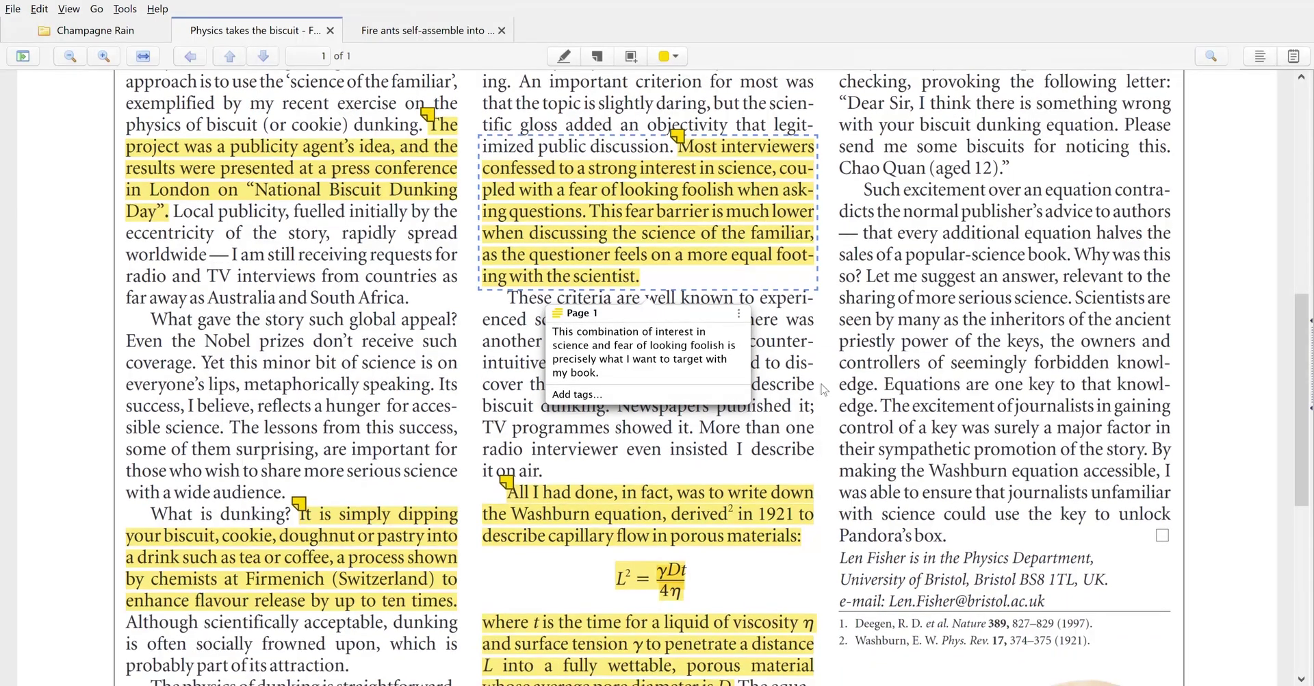
scroll(823, 388, up, 2)
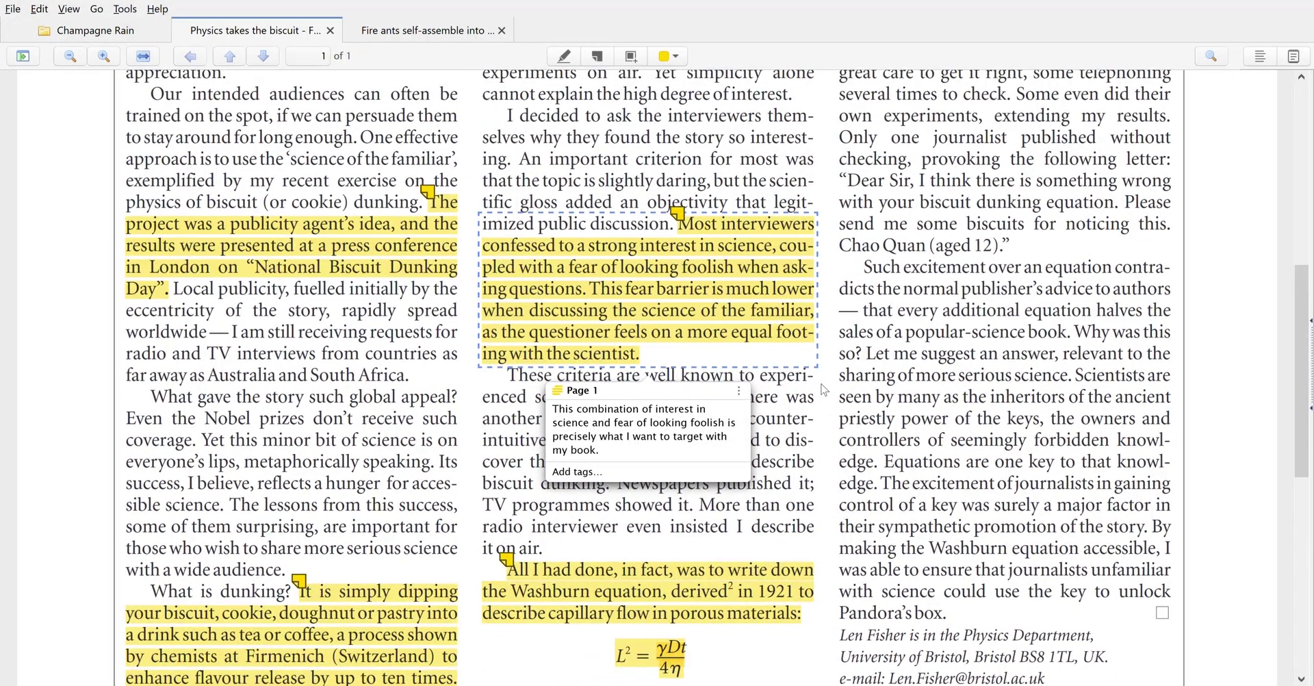
scroll(825, 389, up, 10)
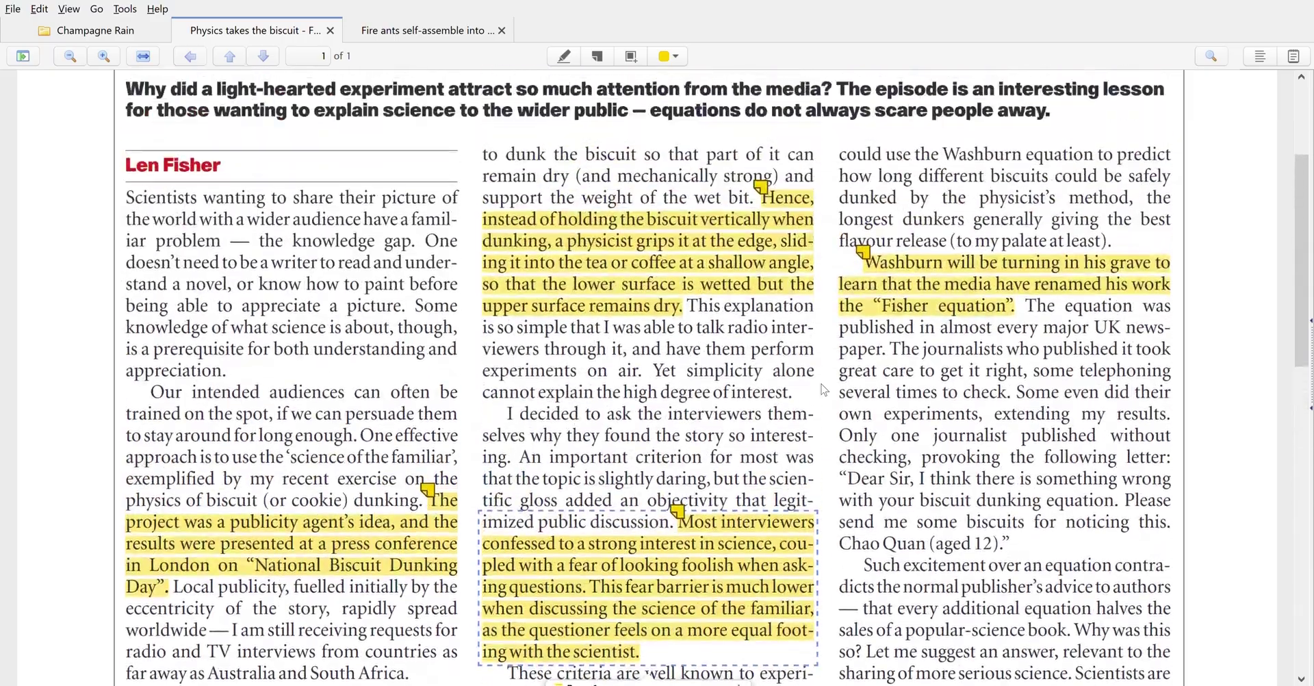
scroll(824, 389, down, 20)
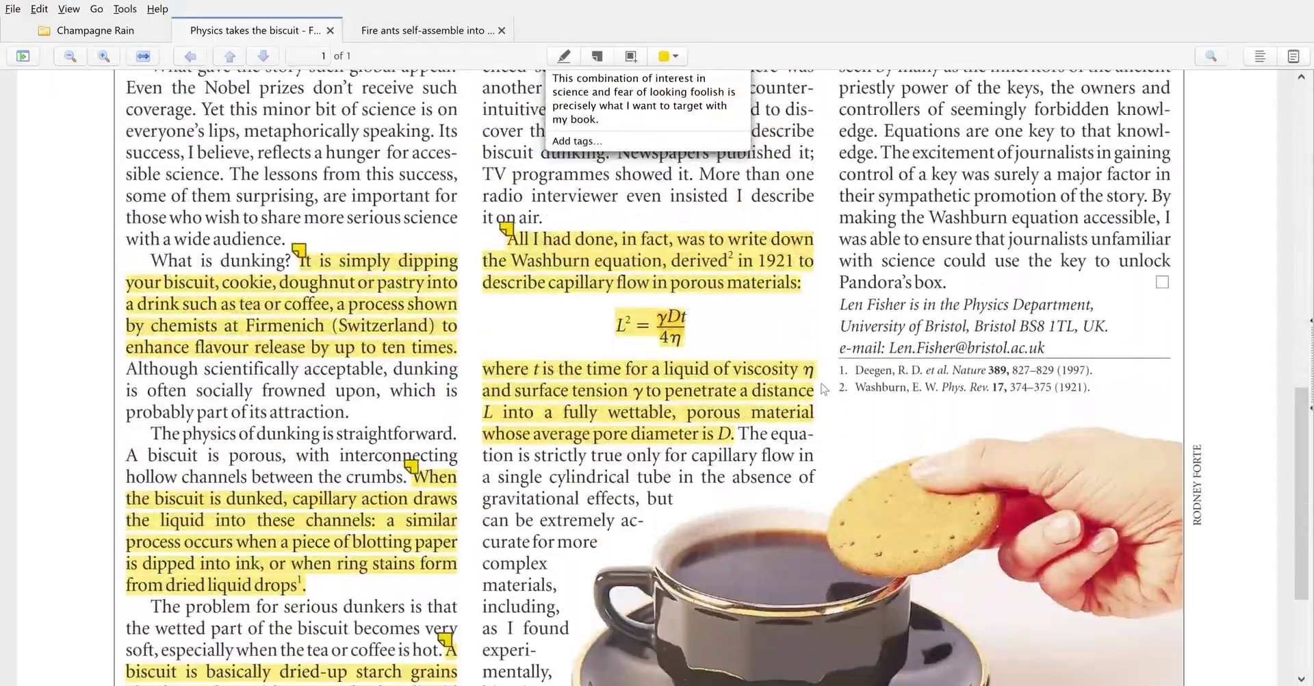
scroll(825, 394, up, 10)
scroll(823, 396, up, 10)
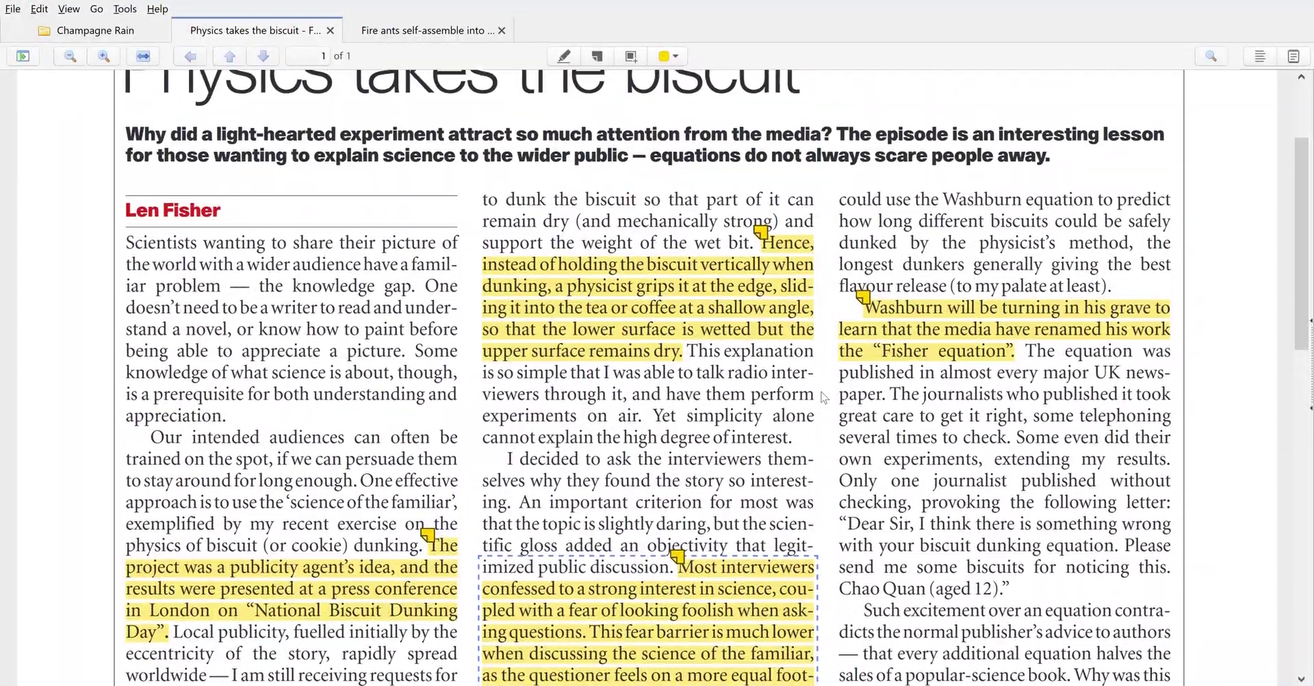
scroll(824, 397, up, 2)
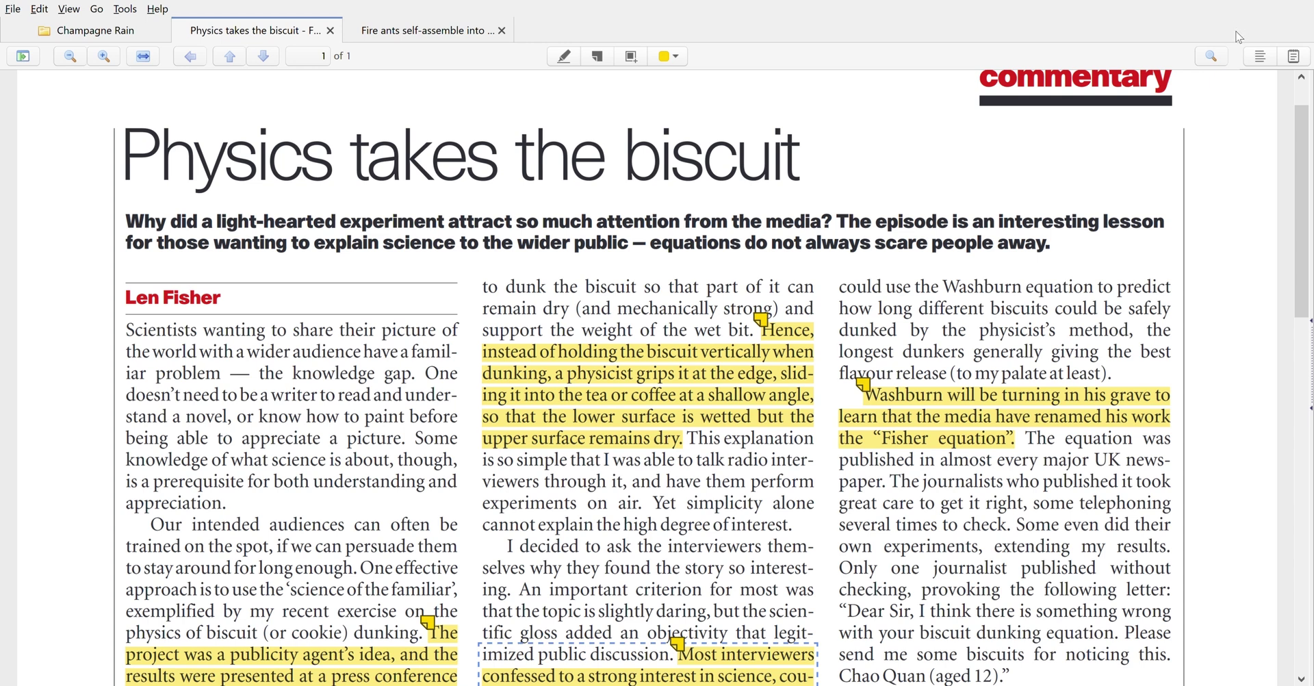
Step: Switch to Obsidian and select, then deselect, the Summary paragraph of the + Fisher 1999 note
key(alt+Tab)
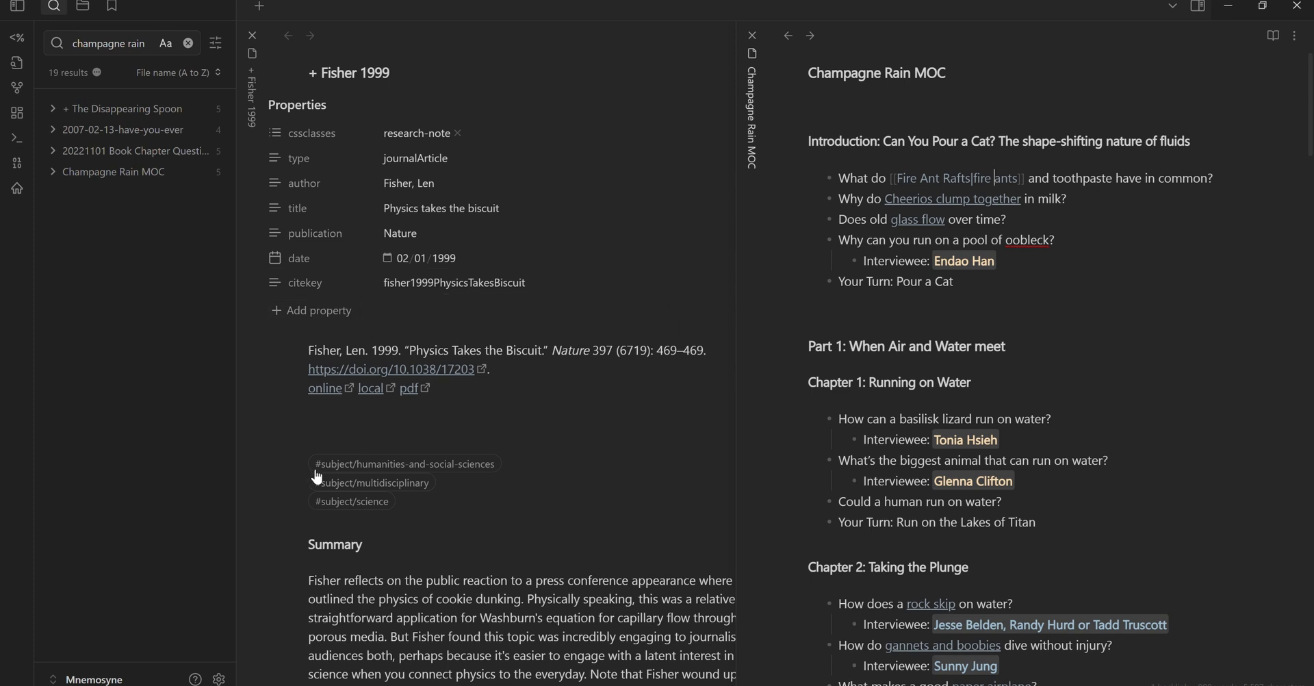
scroll(396, 475, down, 2)
click(405, 470)
drag(404, 470, 540, 544)
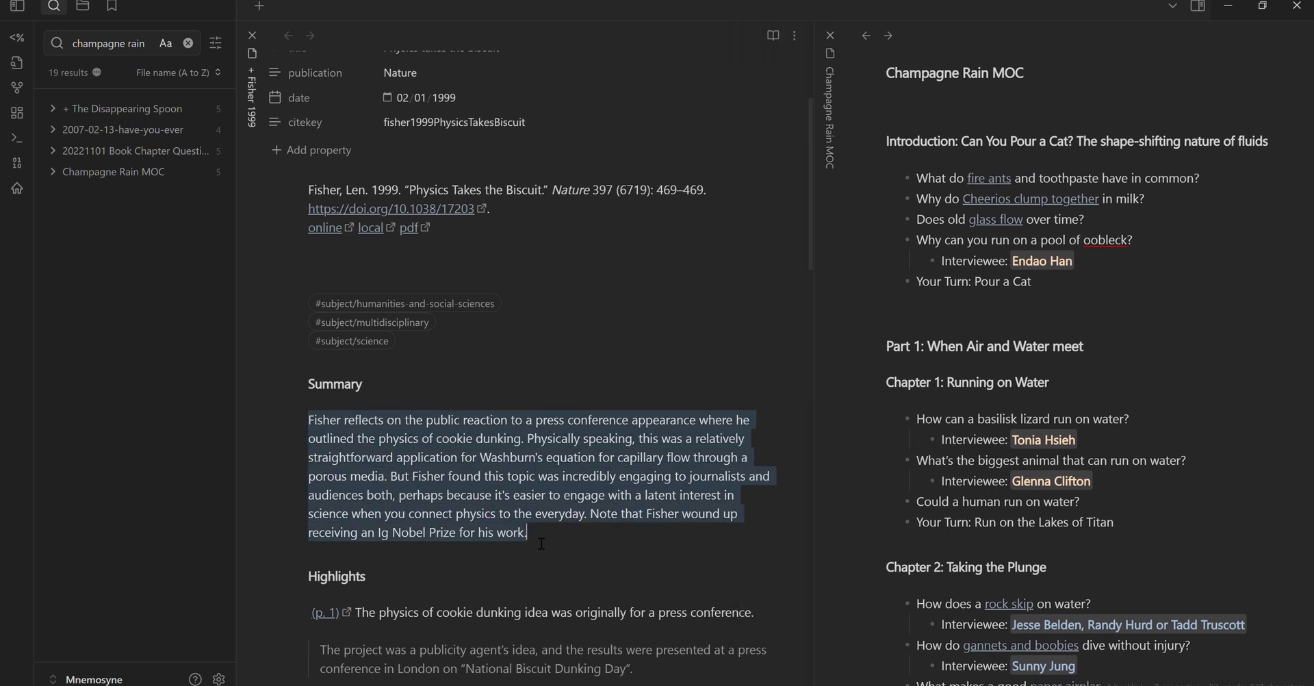
scroll(574, 545, down, 1)
scroll(574, 546, down, 2)
click(581, 504)
Step: Read through the Fisher 1999 note's imported highlights and comments, then return toward the top
scroll(586, 479, down, 2)
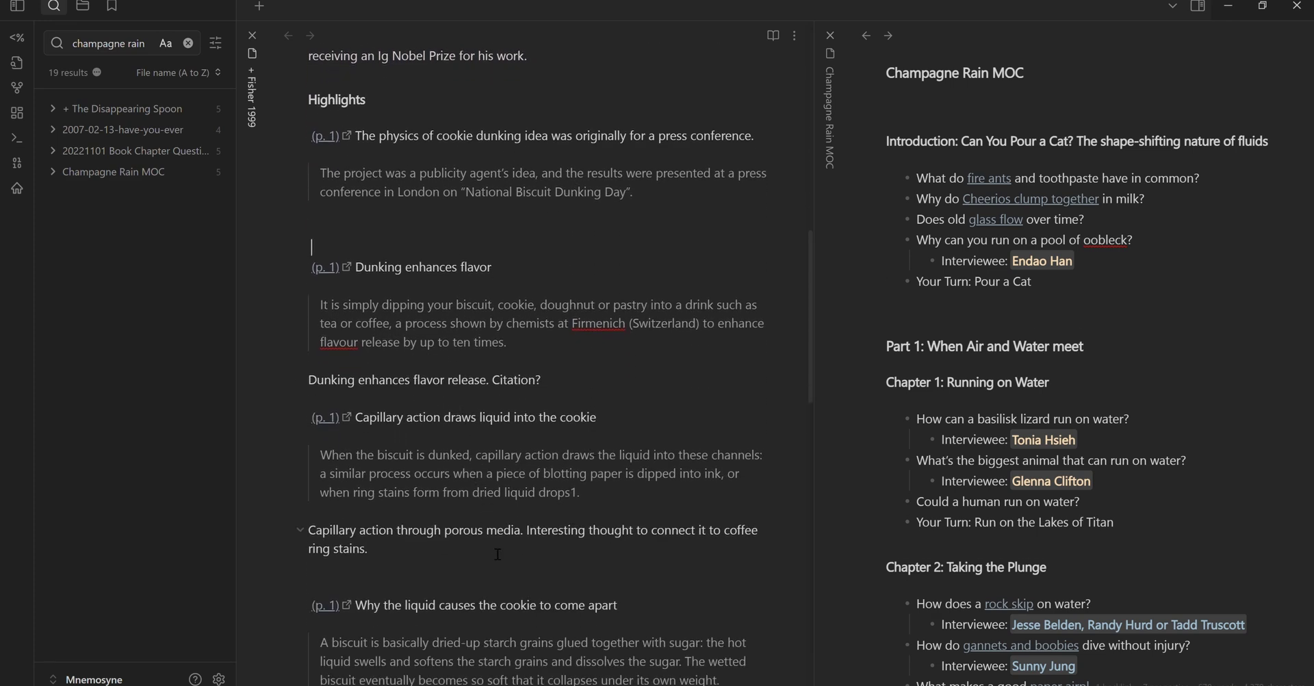
scroll(498, 553, down, 2)
scroll(498, 553, down, 1)
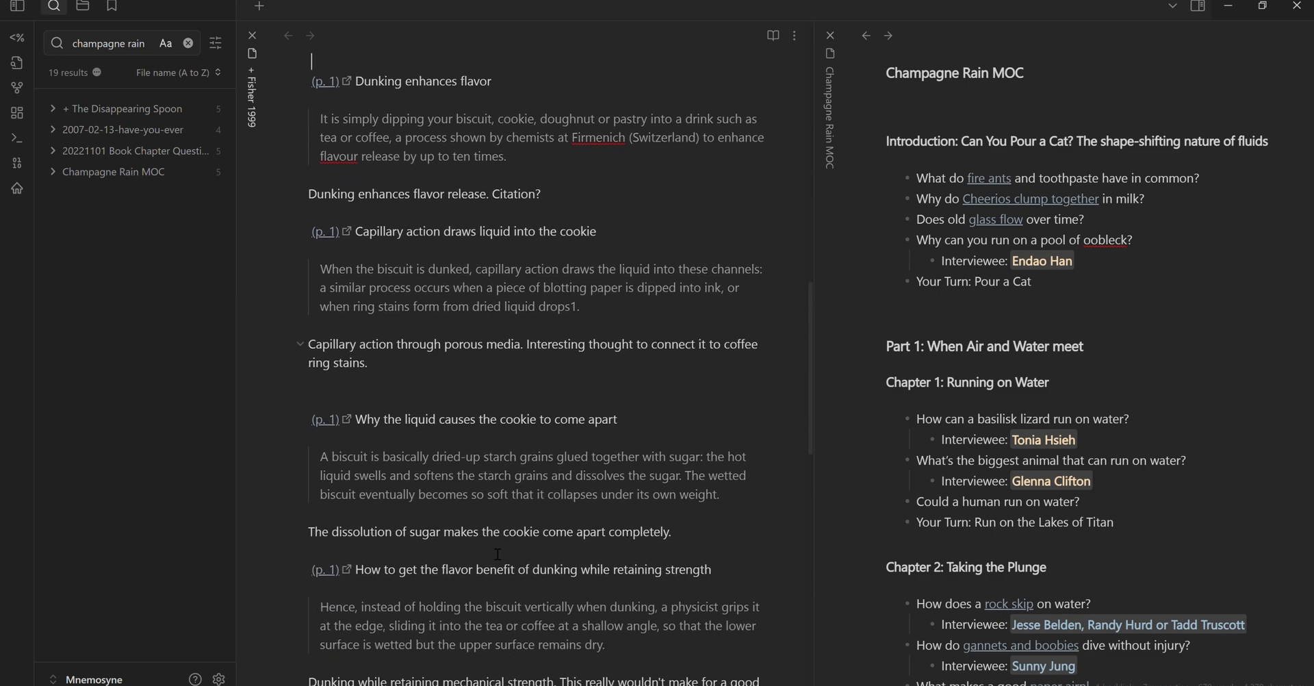
scroll(497, 553, down, 1)
scroll(498, 553, down, 1)
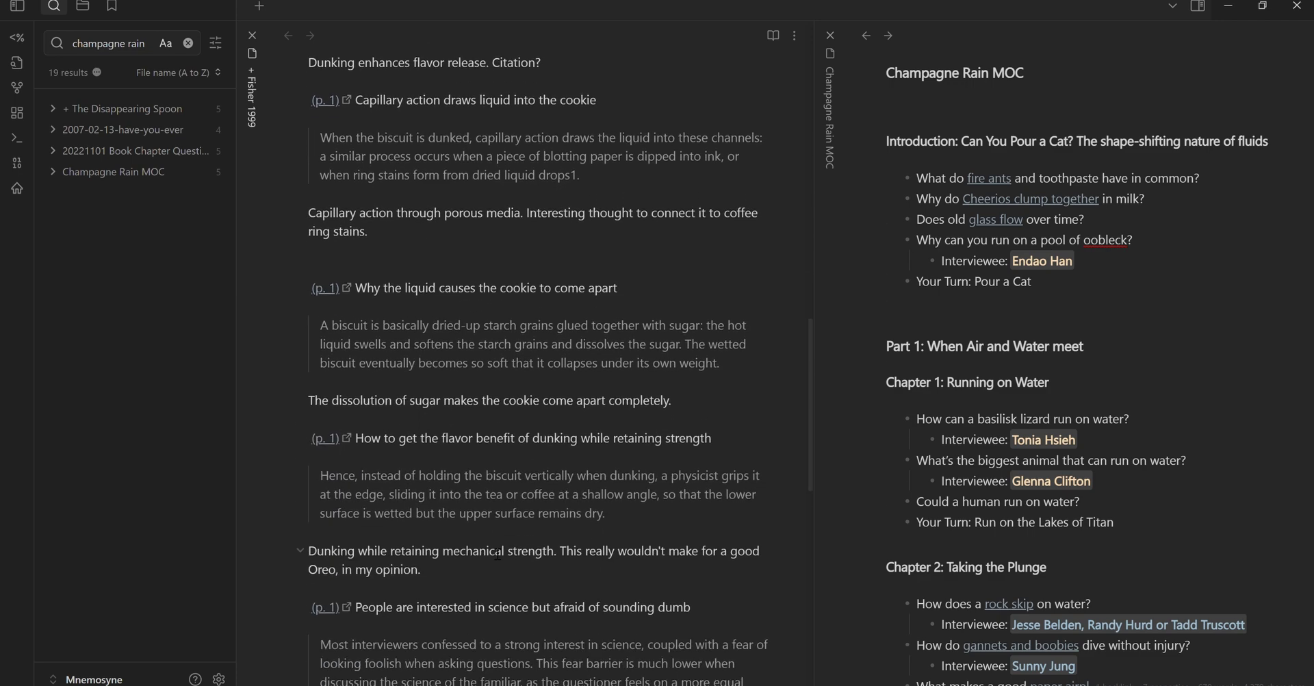
scroll(497, 553, down, 2)
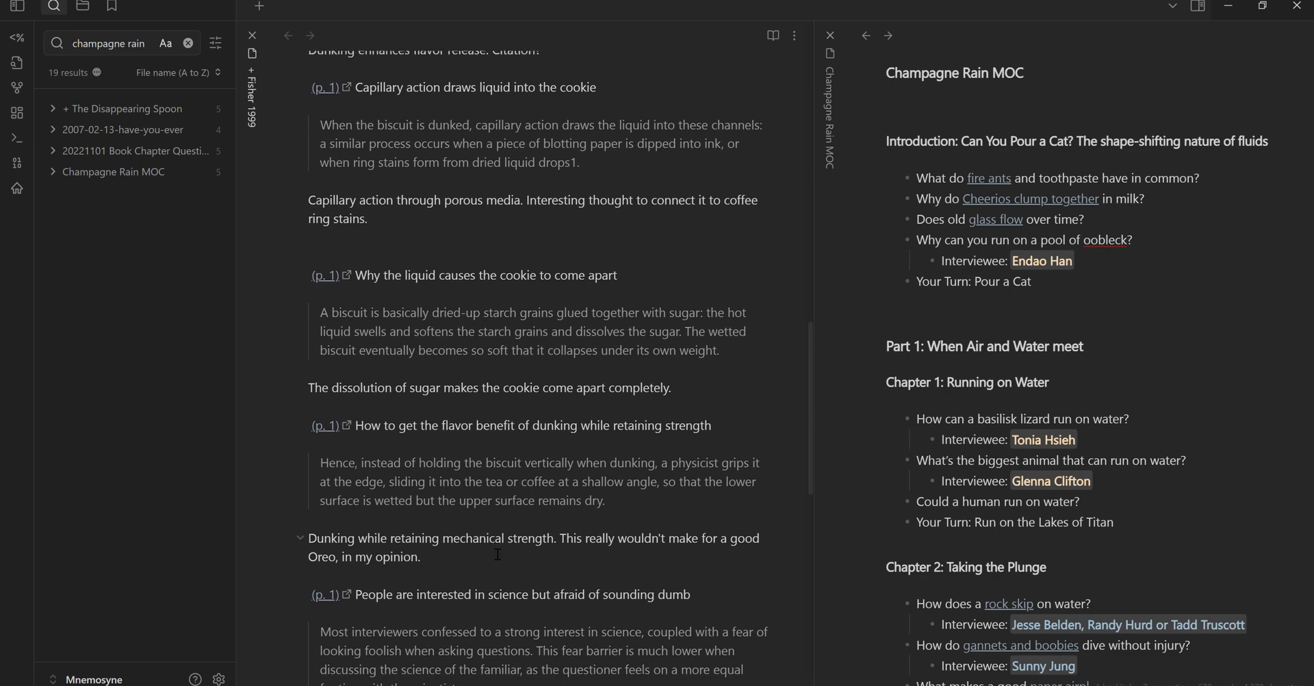
scroll(498, 553, down, 1)
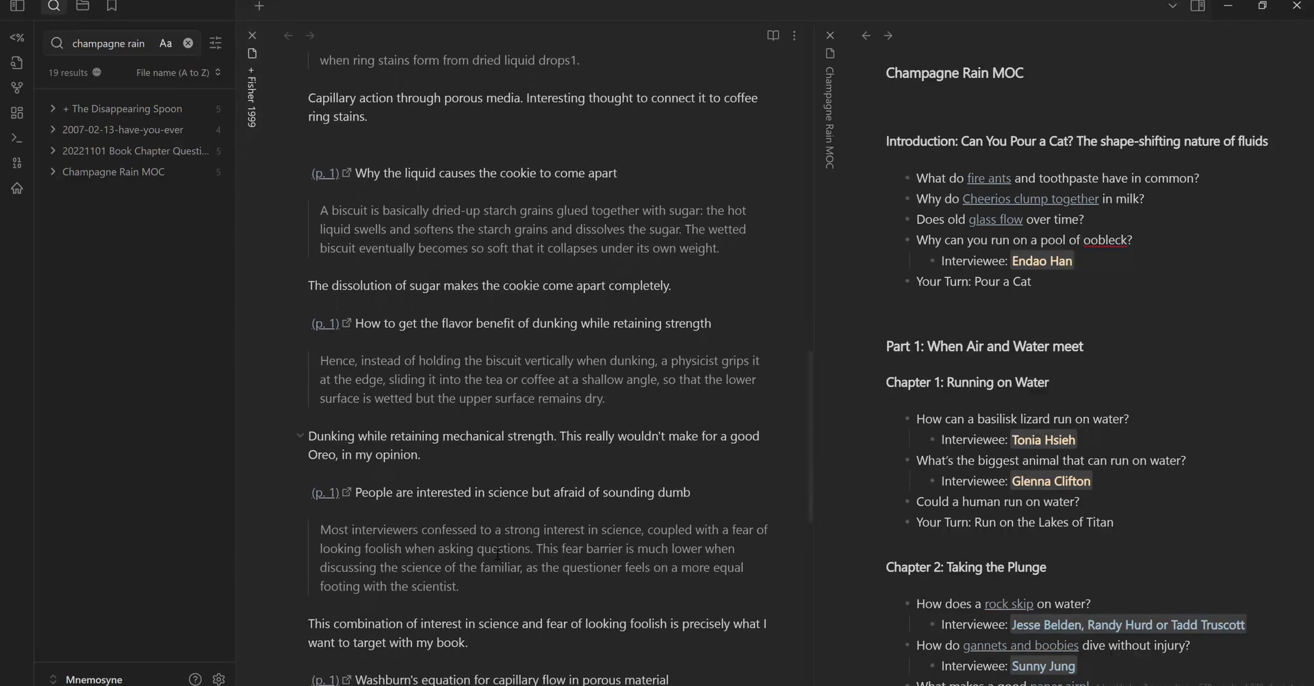
scroll(497, 553, down, 1)
scroll(498, 553, down, 1)
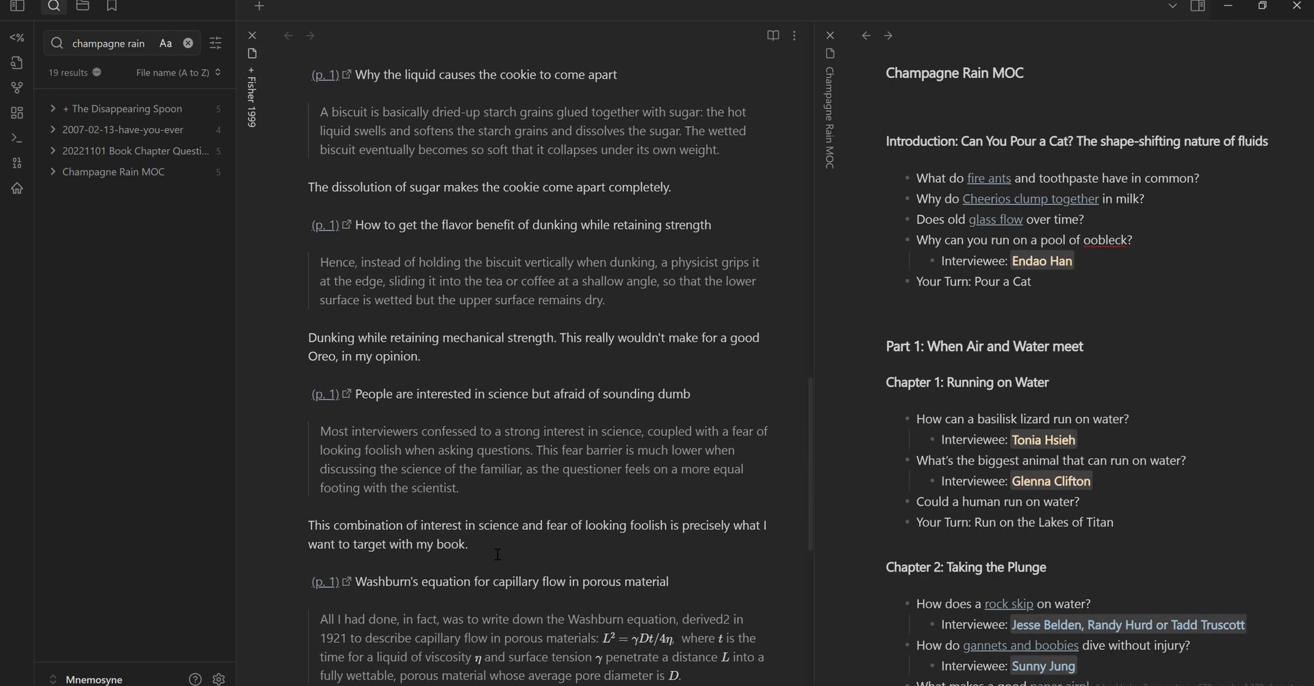
scroll(498, 553, down, 2)
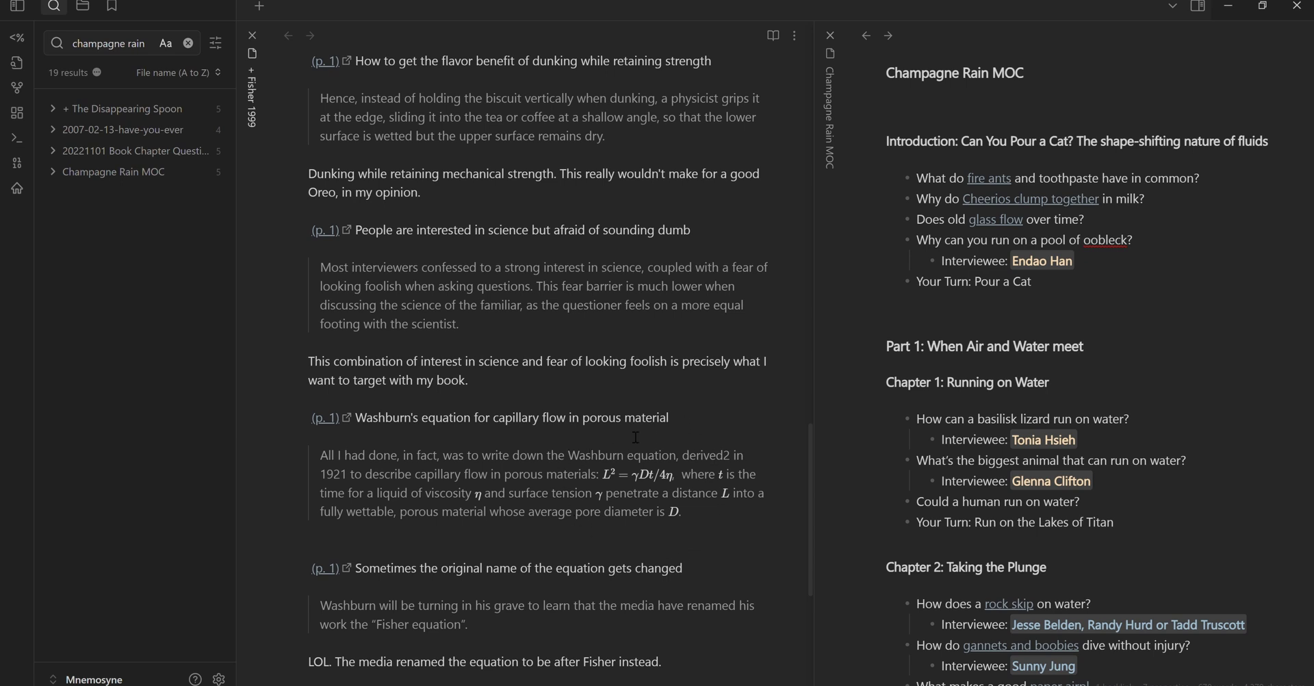
scroll(561, 475, down, 2)
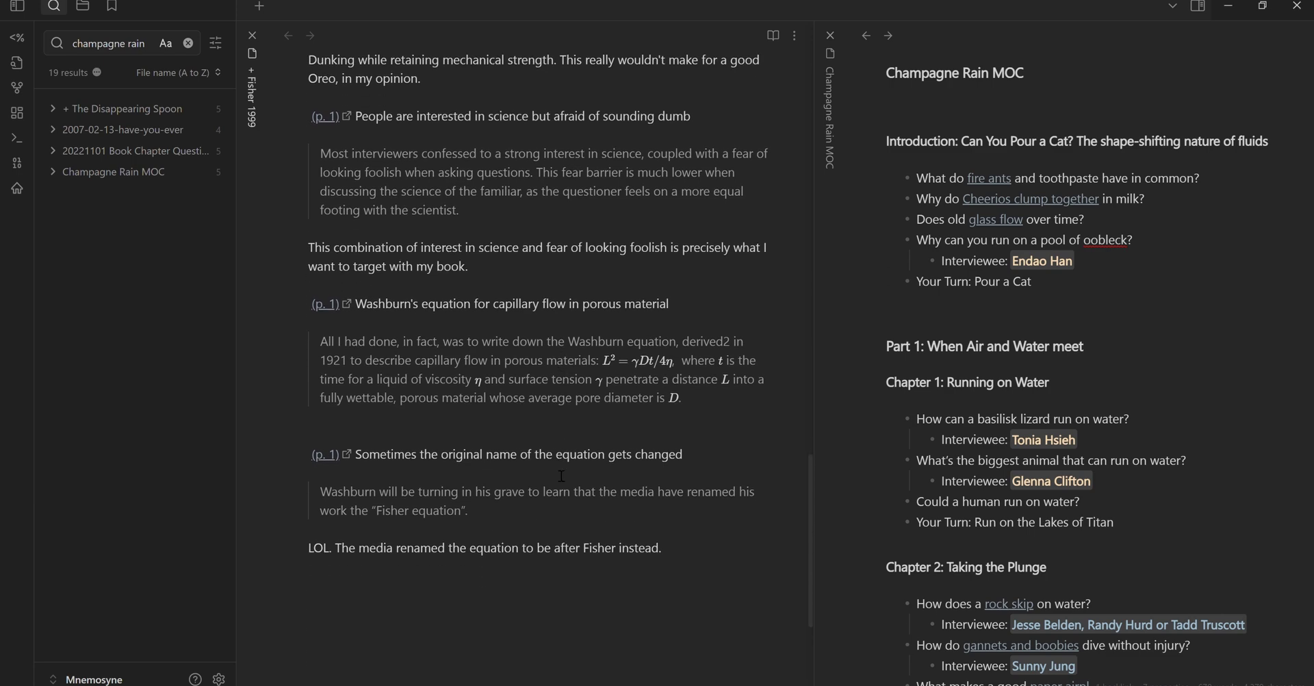
scroll(561, 475, up, 8)
scroll(561, 475, up, 12)
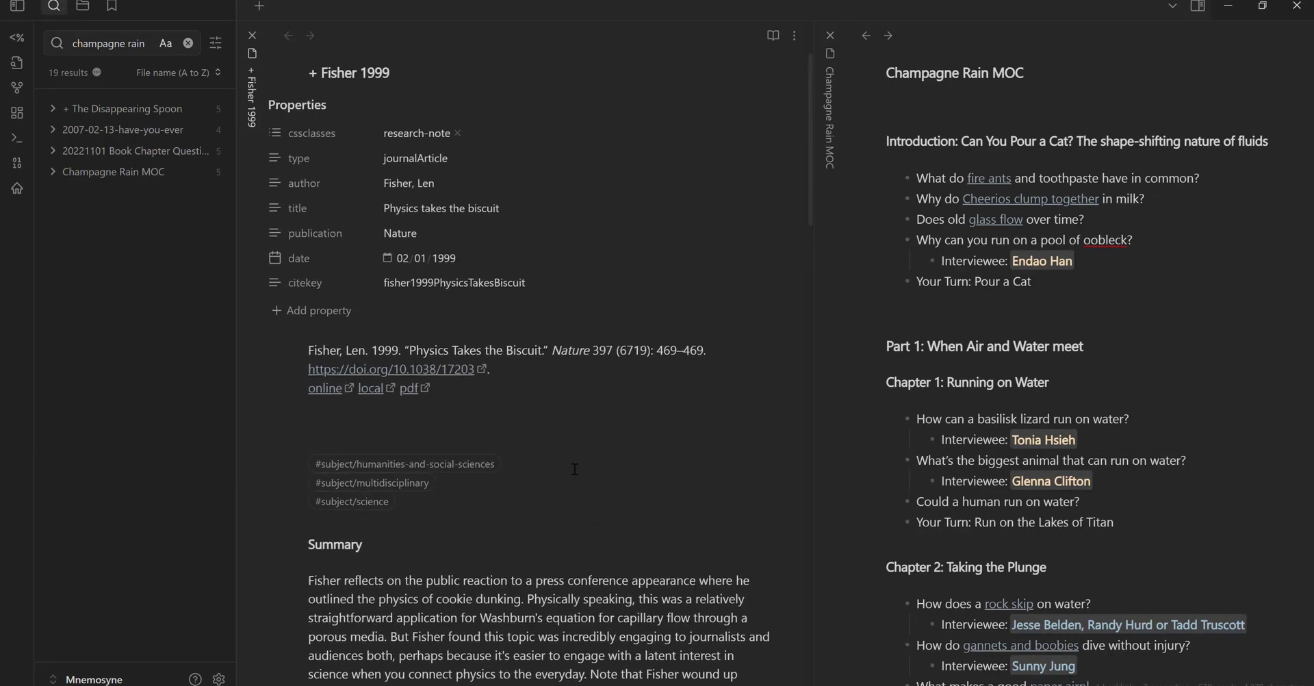
Step: Follow the 'dunk a cookie' link under Chapter 3 of the MOC to Cookie Dunking Physics
scroll(1283, 338, right, 2)
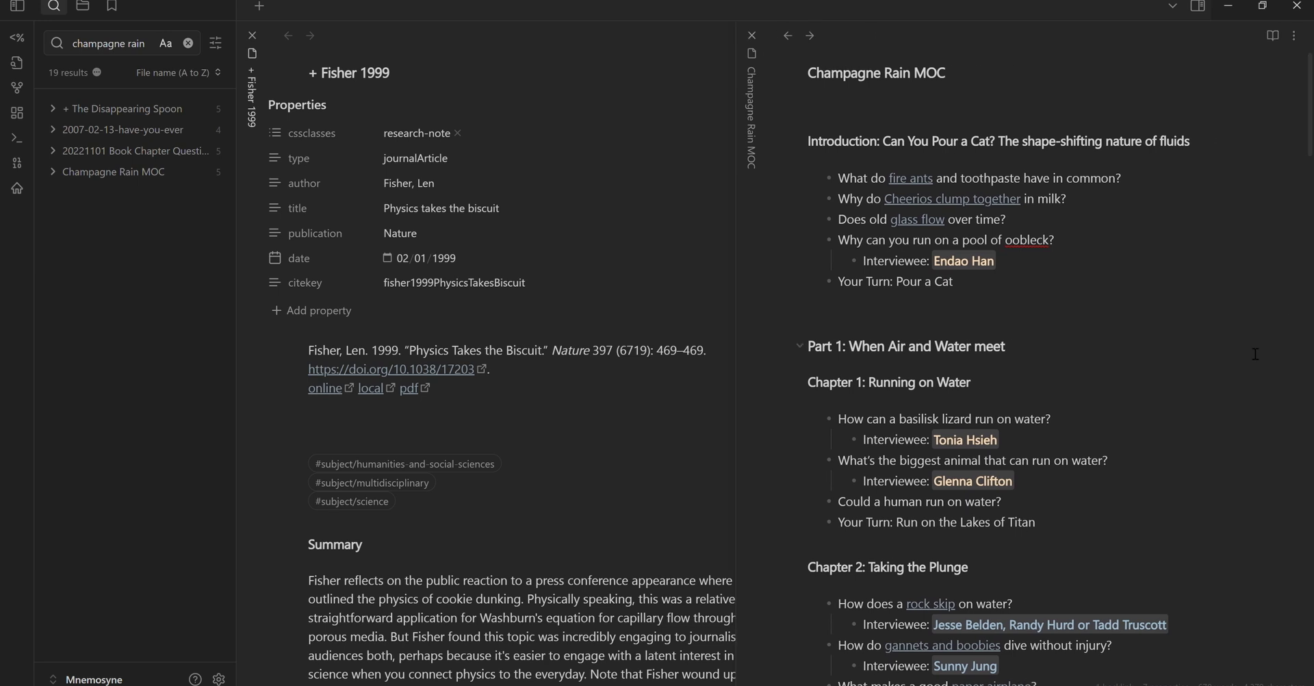
scroll(1111, 428, down, 4)
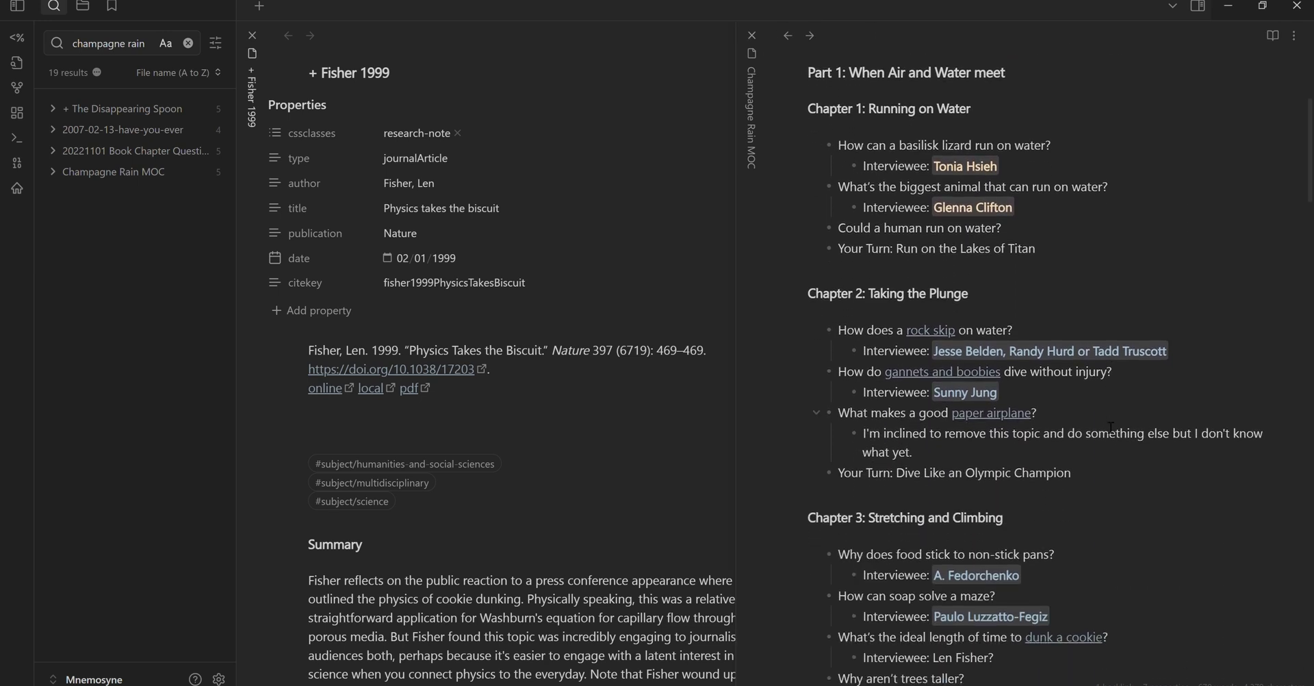
scroll(1110, 428, down, 4)
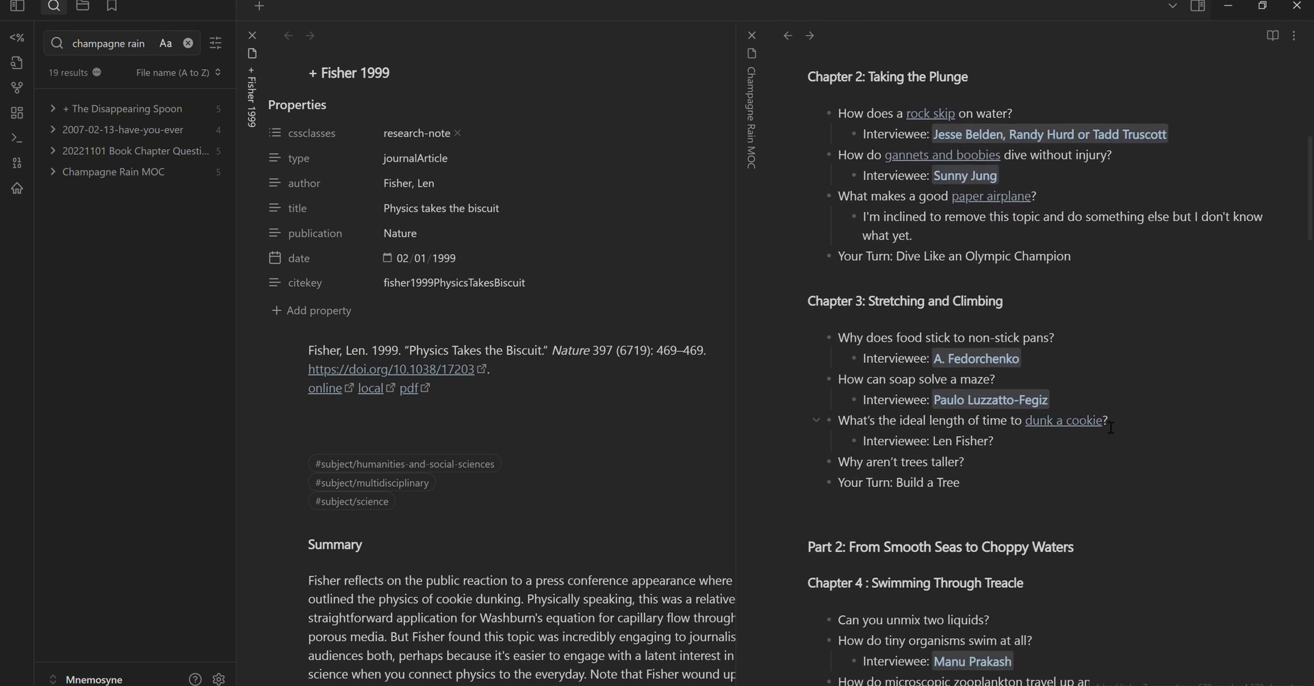
scroll(1110, 427, down, 5)
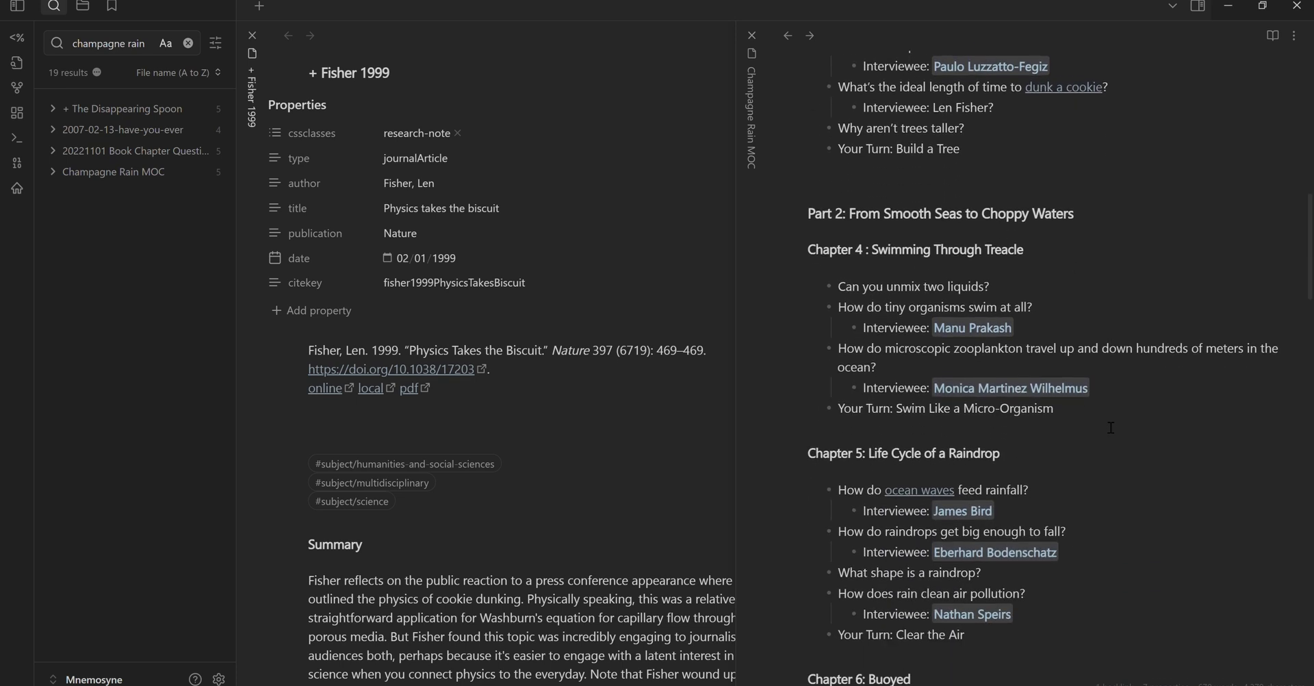
scroll(1111, 428, up, 6)
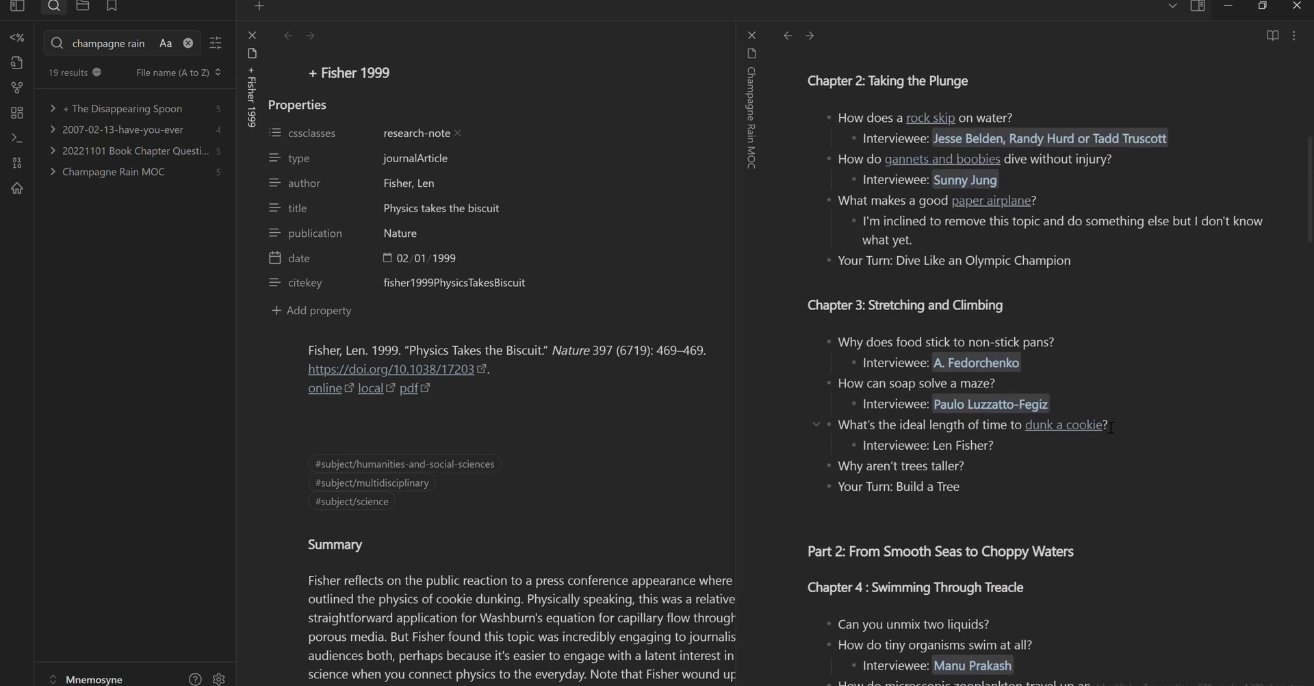
click(1080, 429)
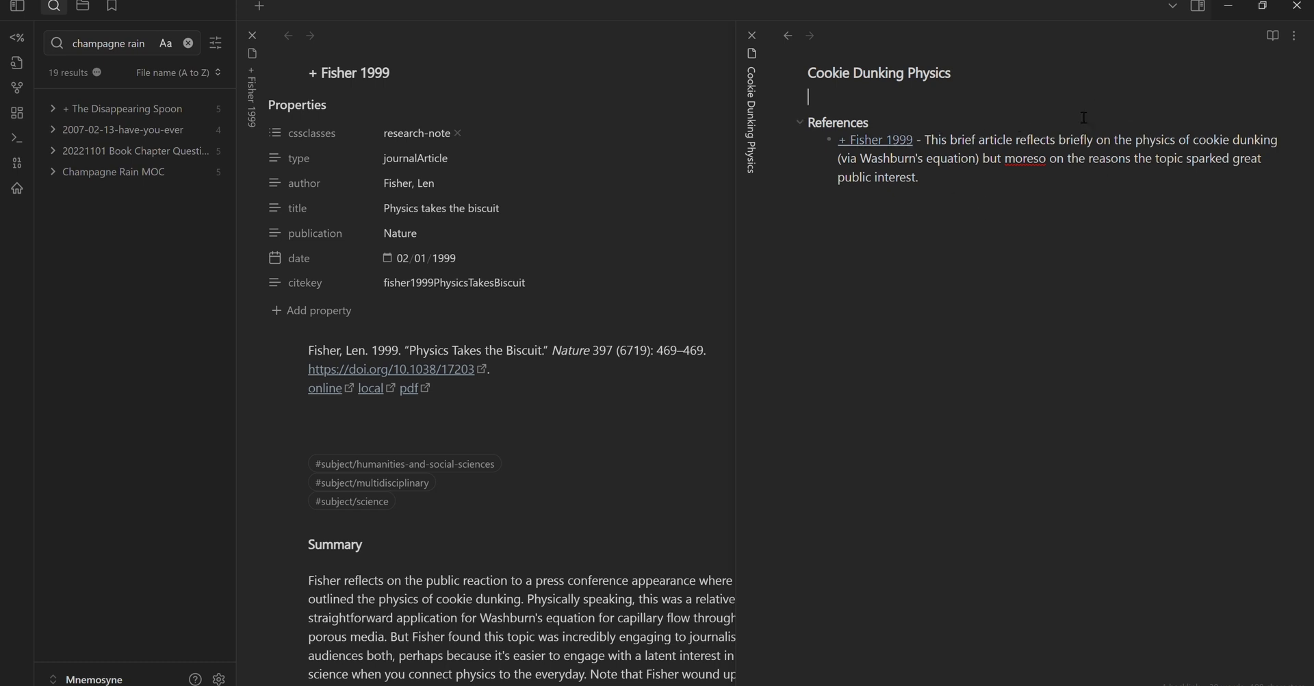
Step: Go back to the Champagne Rain MOC and follow the 'gannets and boobies' link to Plunge-Diving Birds
click(789, 39)
scroll(1035, 282, up, 1)
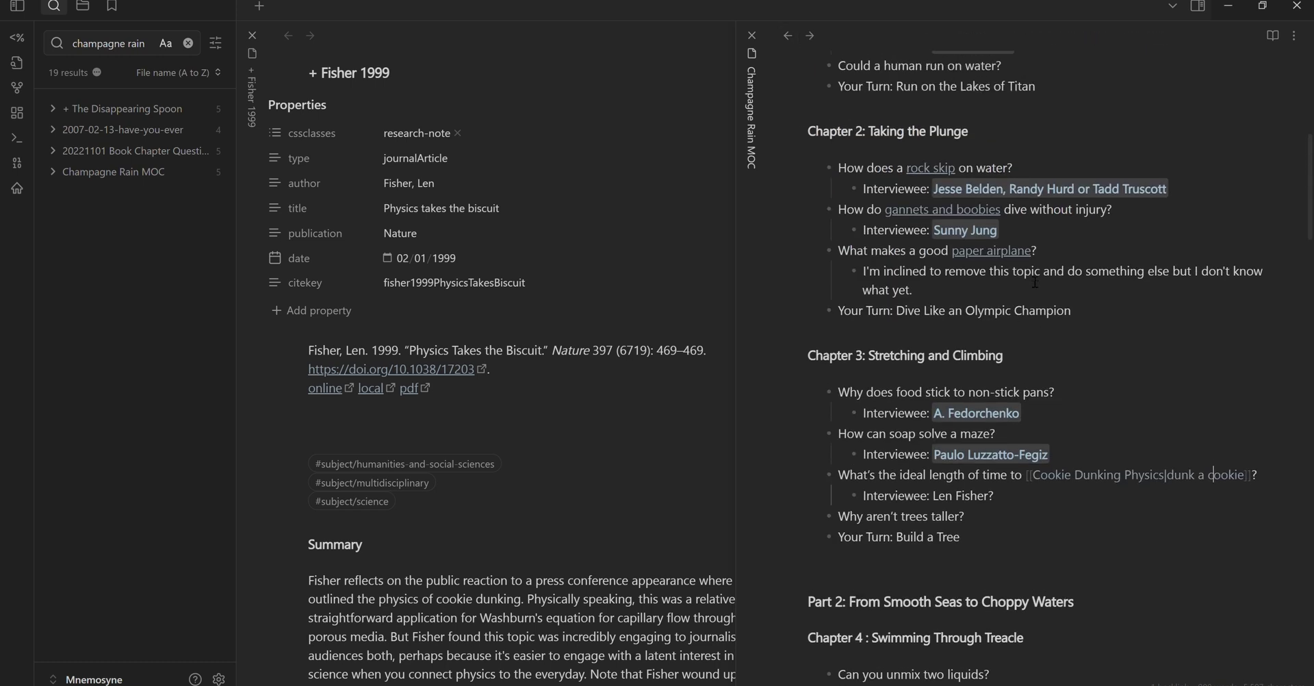
click(980, 240)
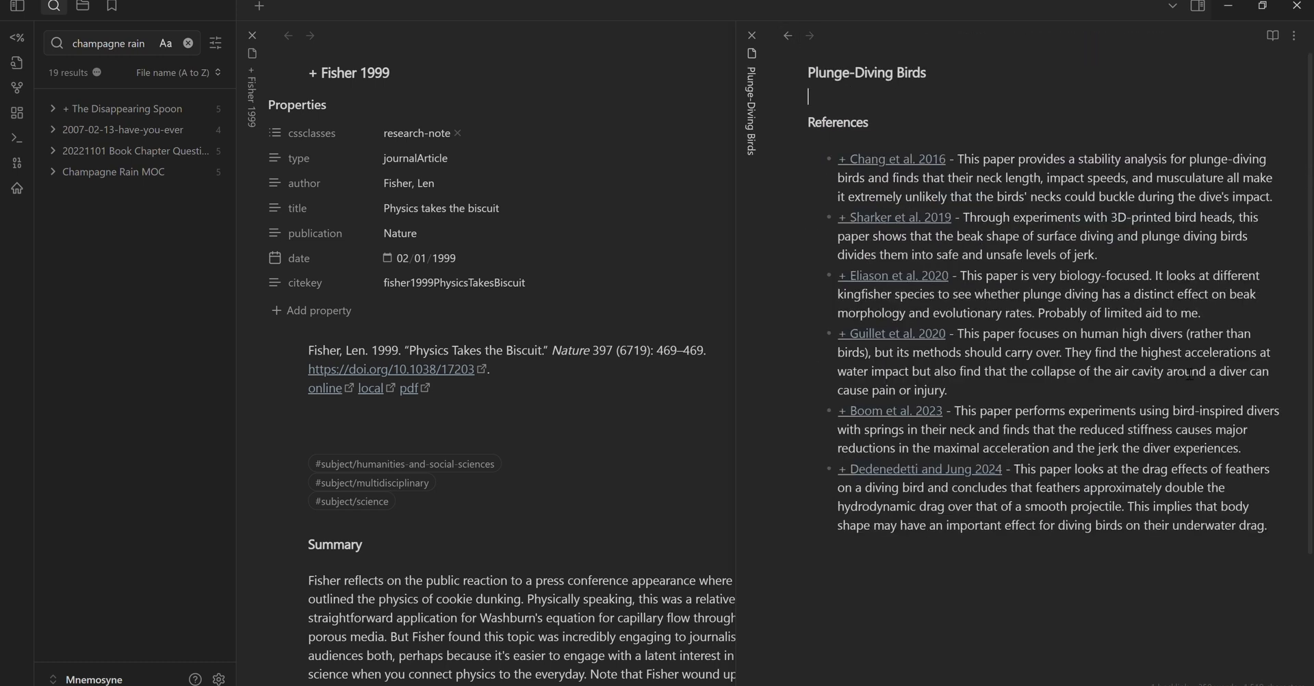
Step: Open the + Boom et al. 2023 note and read its highlights on spring-equipped divers
click(915, 411)
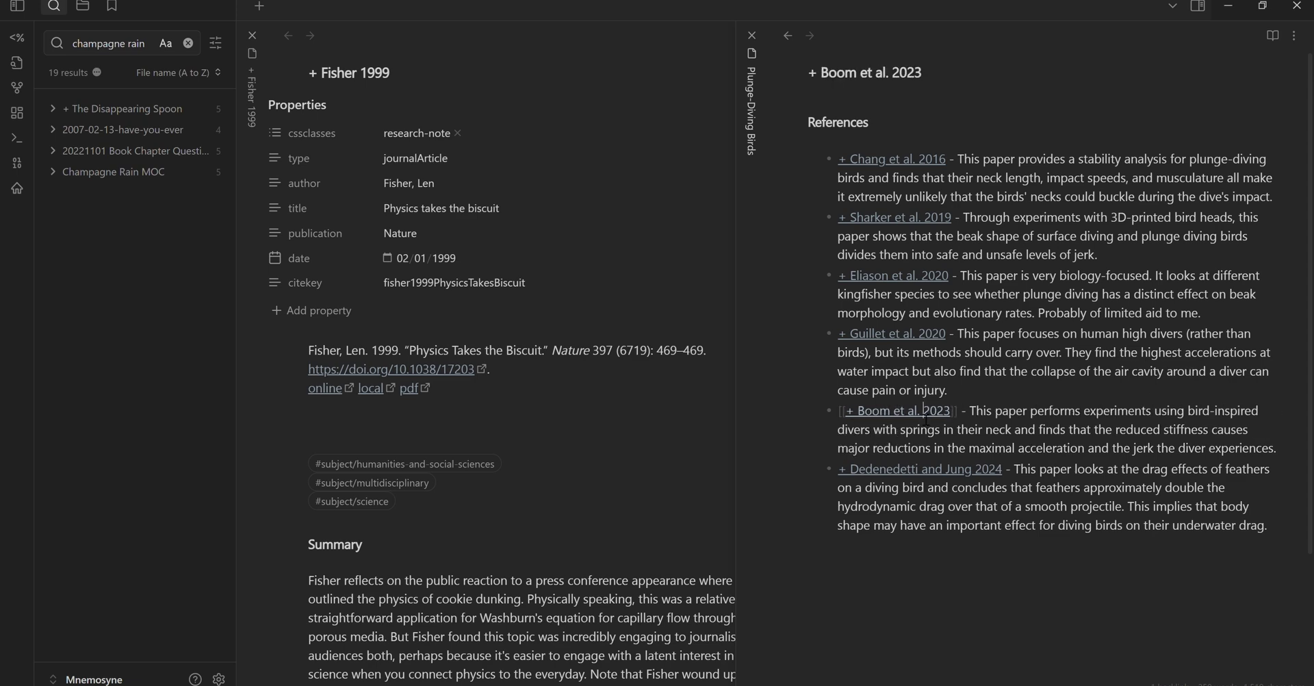
scroll(1042, 481, down, 3)
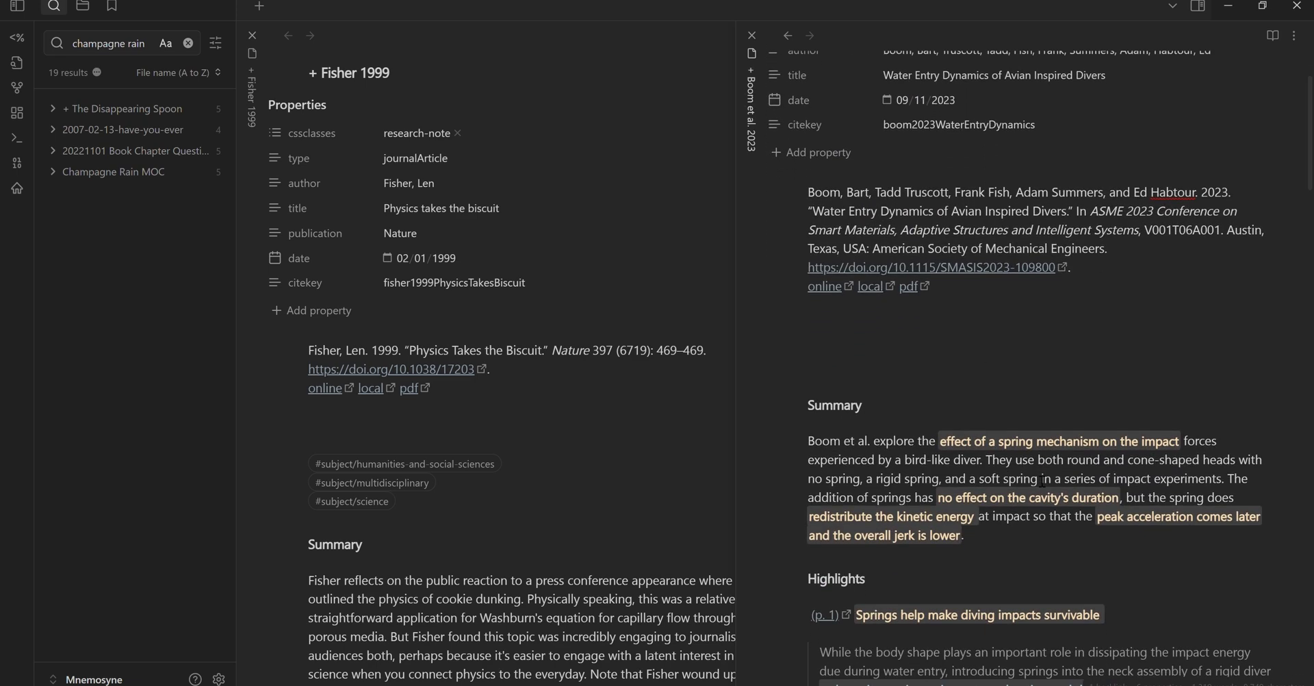
scroll(1041, 481, down, 3)
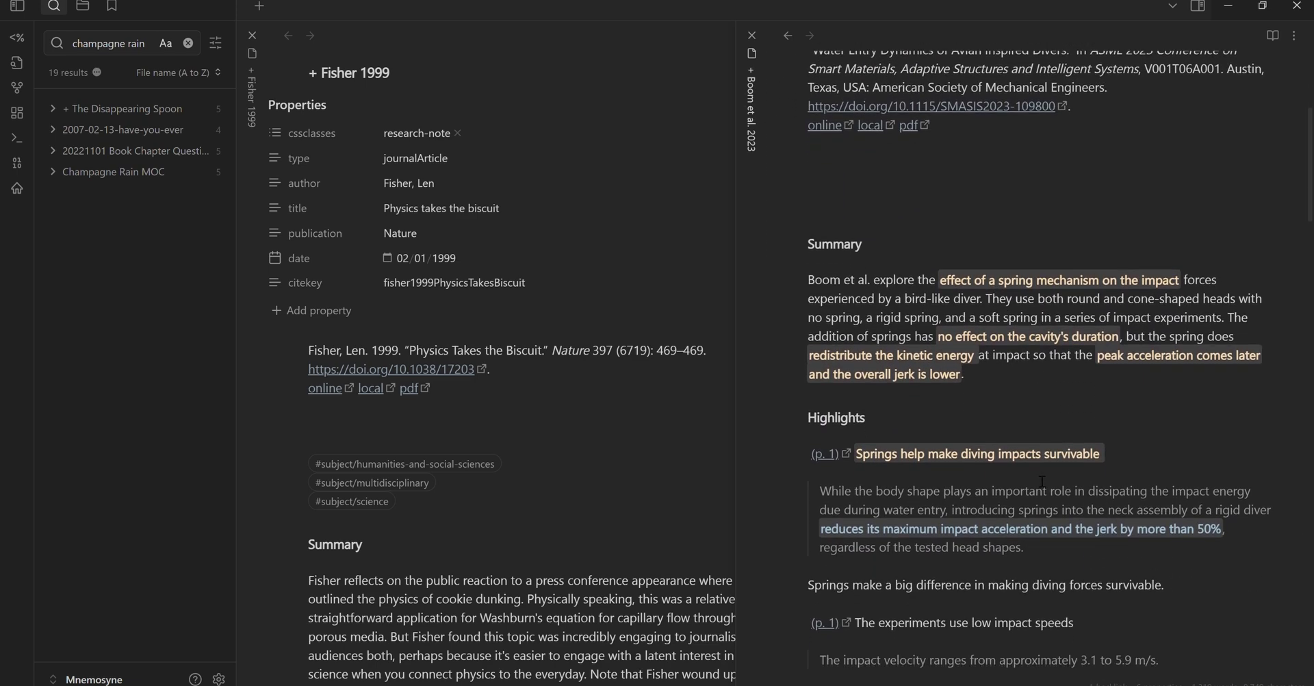
scroll(1041, 481, down, 3)
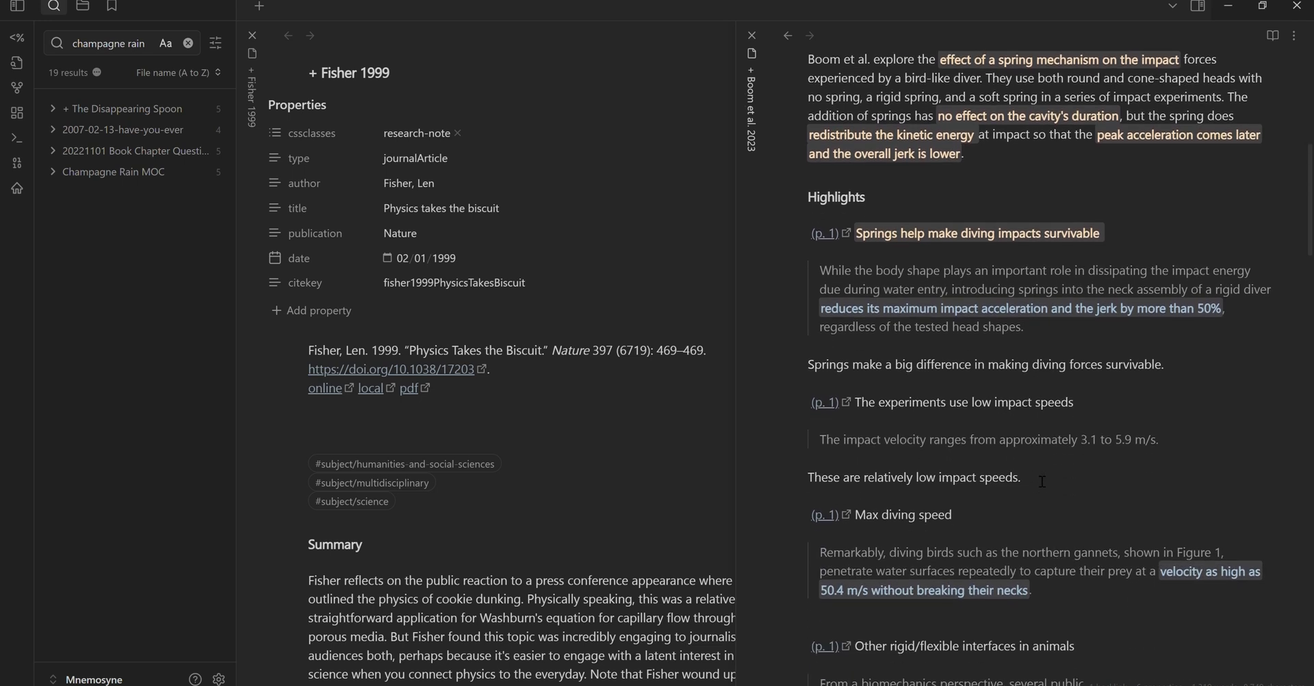
scroll(1041, 481, down, 5)
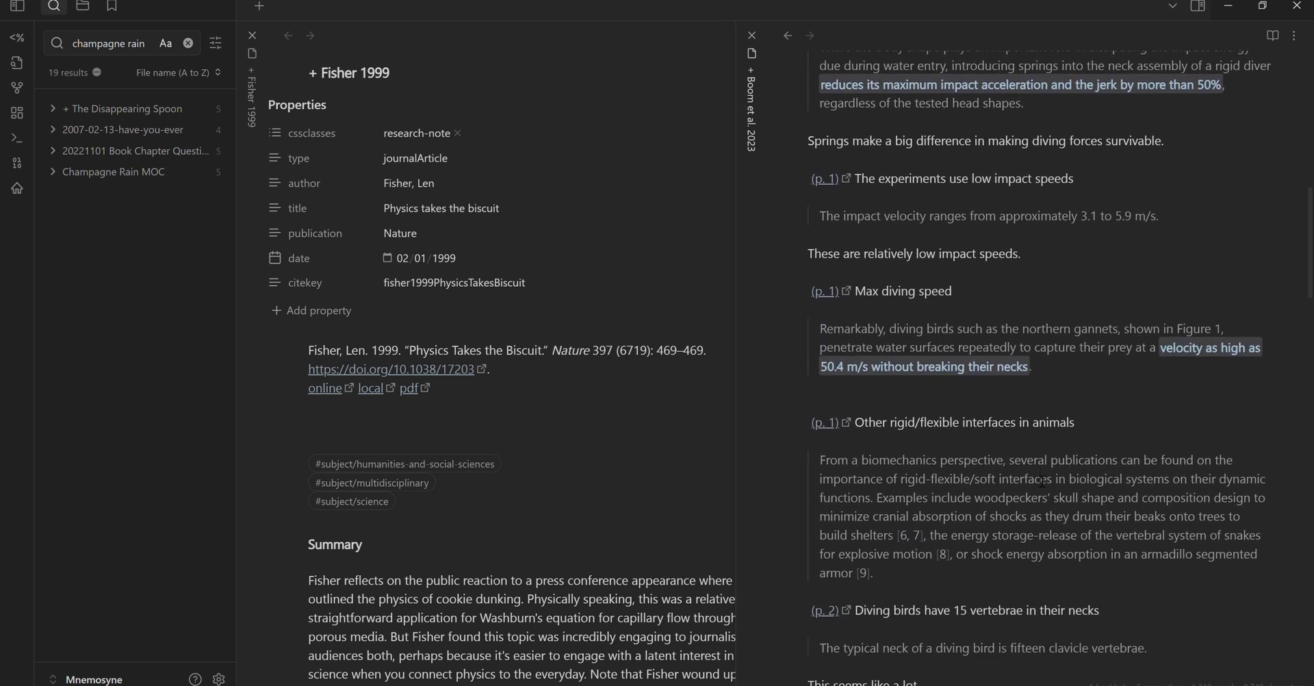
scroll(1042, 481, down, 7)
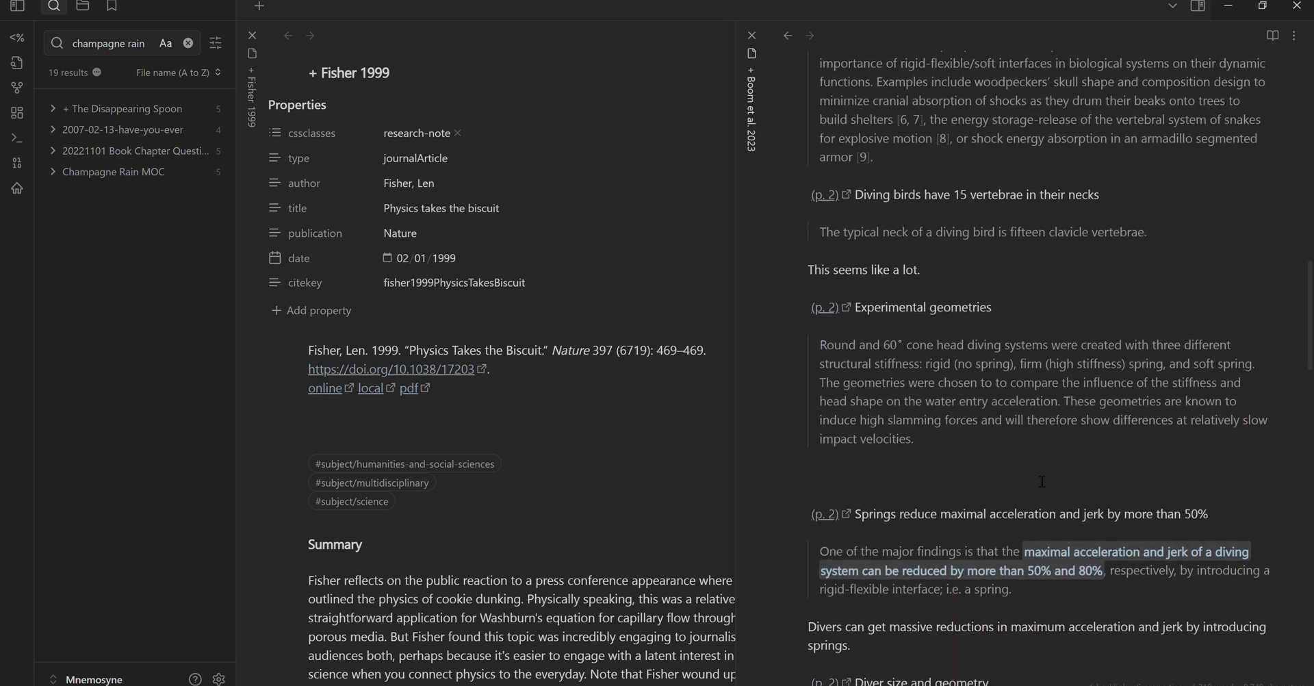